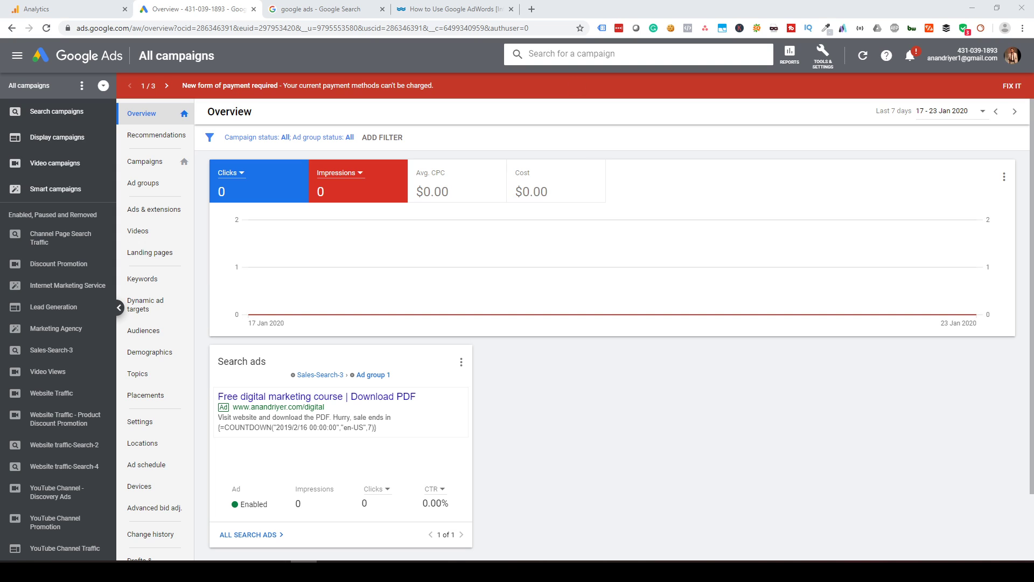
- Open google.com in a new browser tab and search for "digital marketing agency in chennai"
{"action": "left_click", "coordinate": [531, 9]}
{"action": "type", "text": "www."}
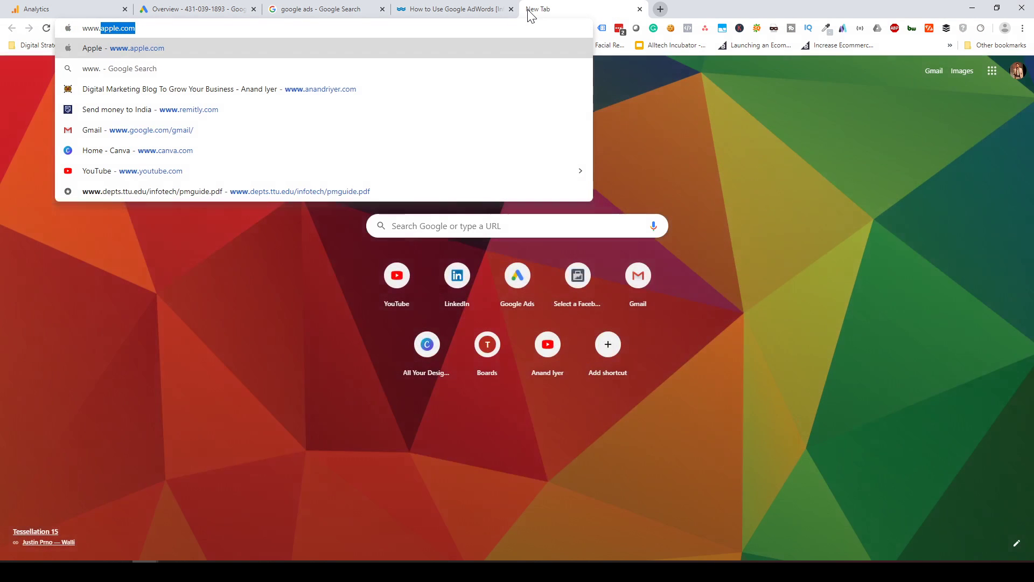
{"action": "type", "text": "google."}
{"action": "key", "text": "Return"}
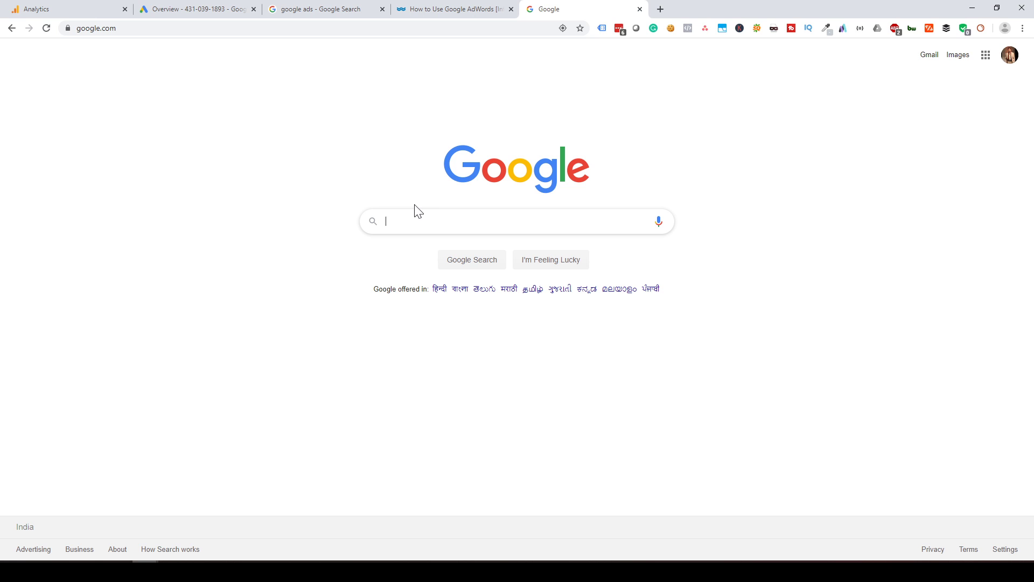
{"action": "type", "text": "digital marke"}
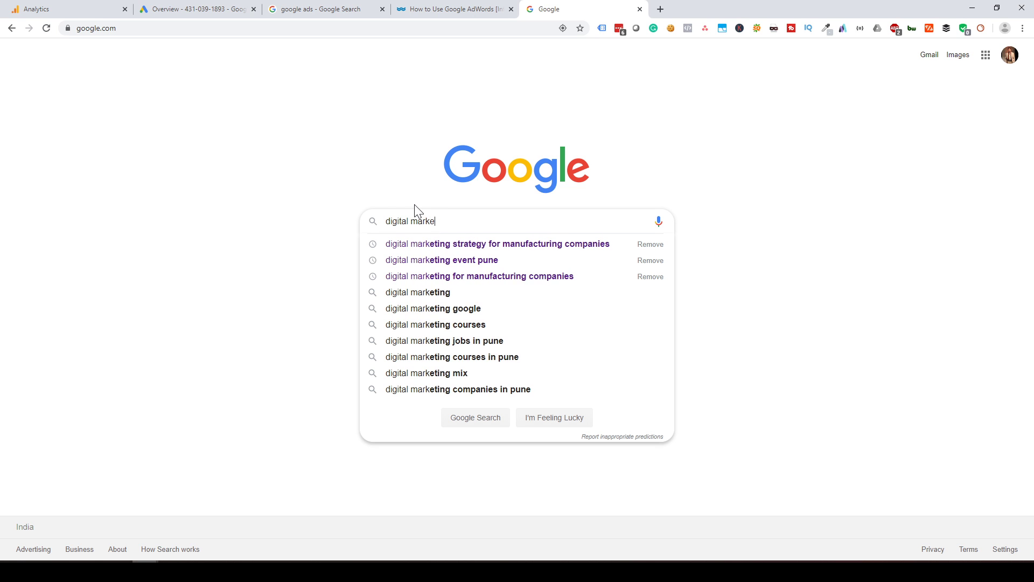
{"action": "type", "text": "ting agency in chenn"}
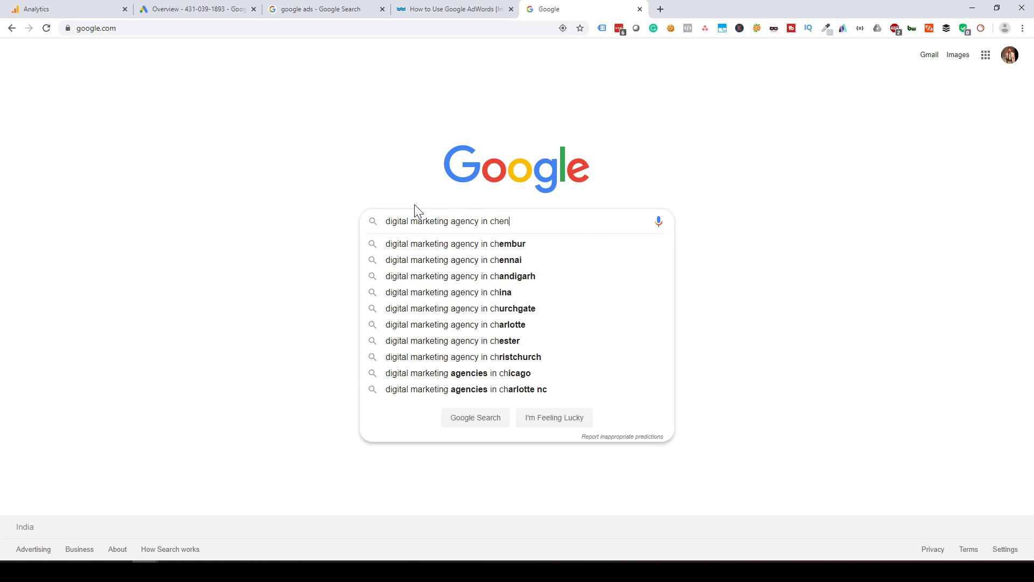
{"action": "key", "text": "Down"}
{"action": "key", "text": "Return"}
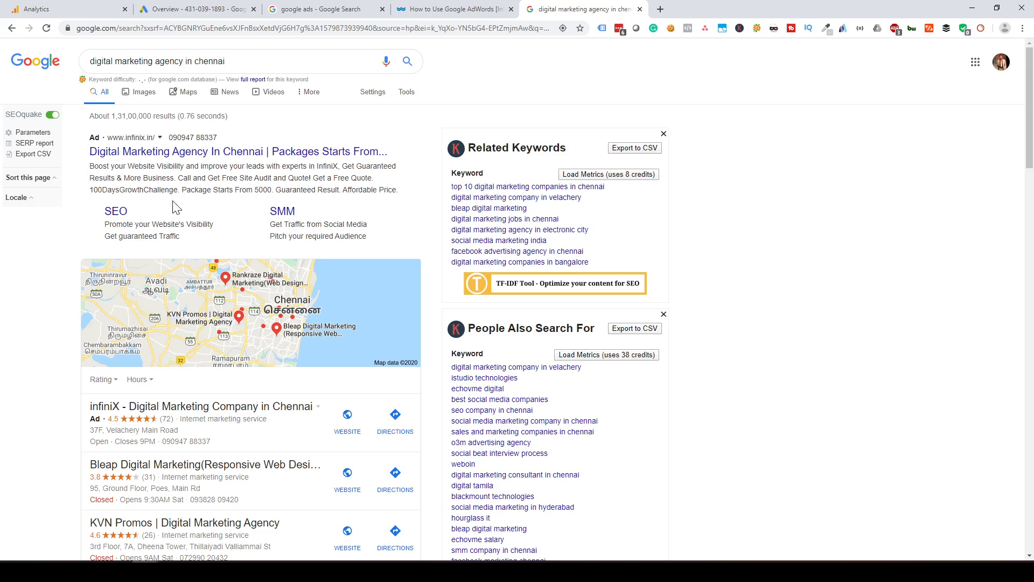
- Examine the ads, map listings and organic results on the search results page for the Chennai agency query
{"action": "scroll", "coordinate": [337, 541], "scroll_direction": "down", "scroll_amount": 3}
{"action": "scroll", "coordinate": [132, 201], "scroll_direction": "down", "scroll_amount": 3}
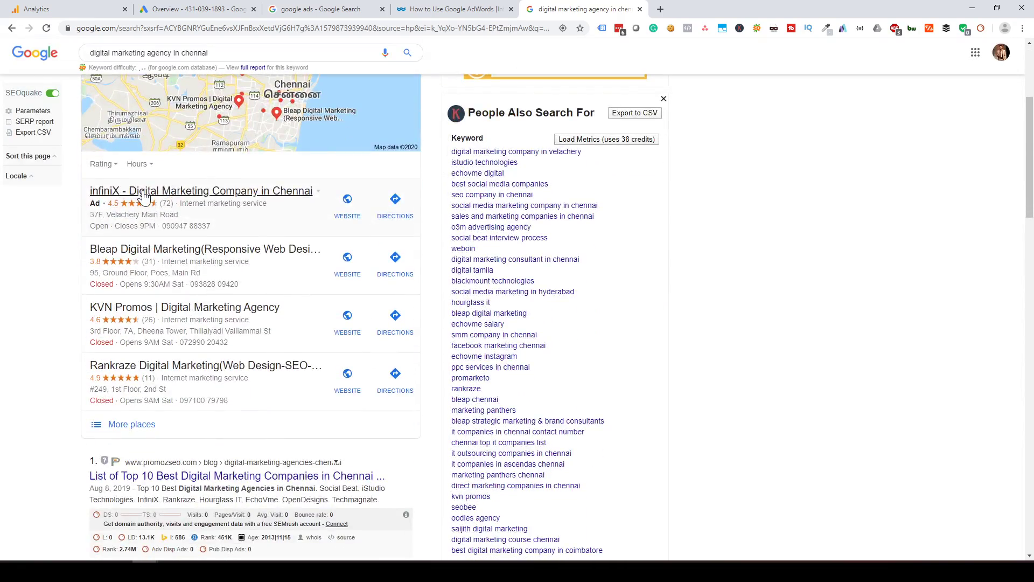
{"action": "scroll", "coordinate": [147, 203], "scroll_direction": "down", "scroll_amount": 3}
{"action": "scroll", "coordinate": [147, 204], "scroll_direction": "down", "scroll_amount": 8}
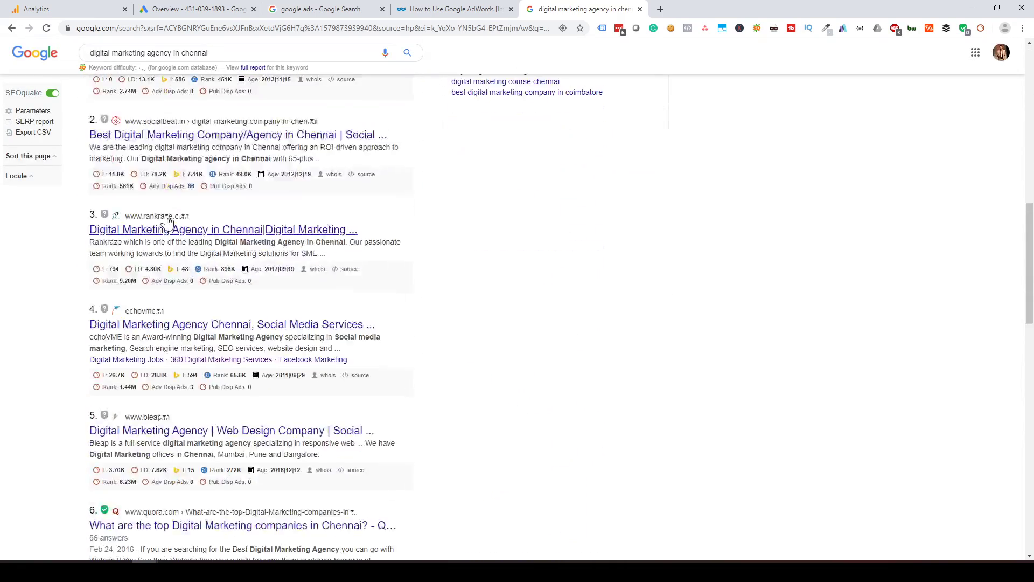
{"action": "scroll", "coordinate": [151, 323], "scroll_direction": "down", "scroll_amount": 4}
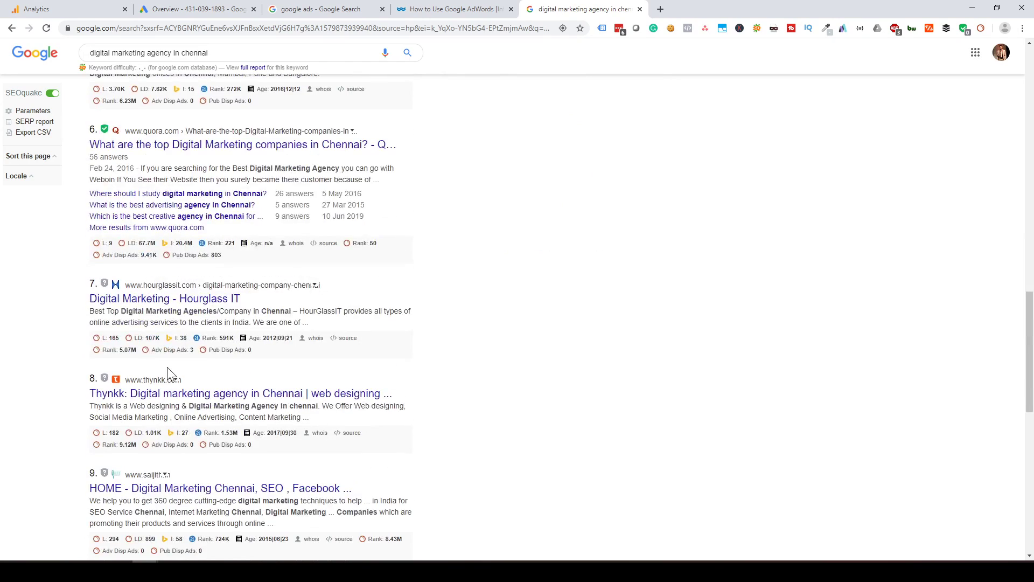
{"action": "scroll", "coordinate": [172, 302], "scroll_direction": "down", "scroll_amount": 3}
{"action": "scroll", "coordinate": [214, 337], "scroll_direction": "down", "scroll_amount": 3}
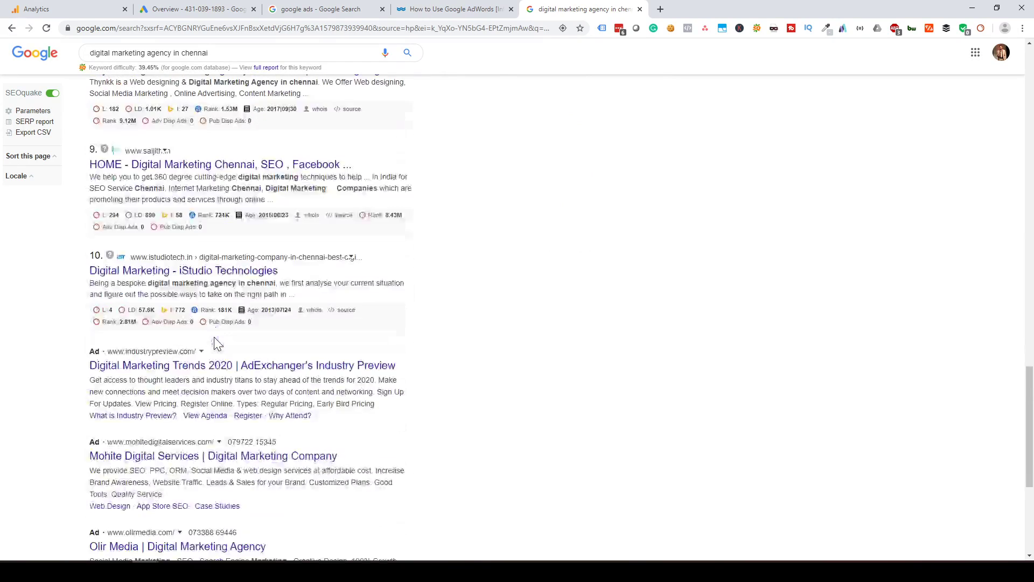
{"action": "scroll", "coordinate": [161, 399], "scroll_direction": "down", "scroll_amount": 2}
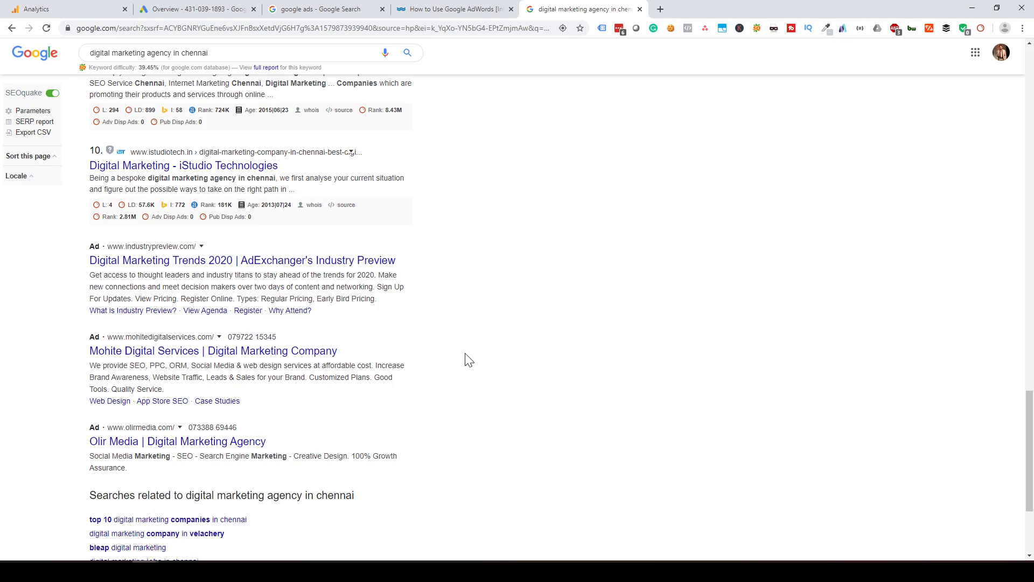
{"action": "scroll", "coordinate": [484, 388], "scroll_direction": "up", "scroll_amount": 6}
{"action": "scroll", "coordinate": [484, 396], "scroll_direction": "up", "scroll_amount": 15}
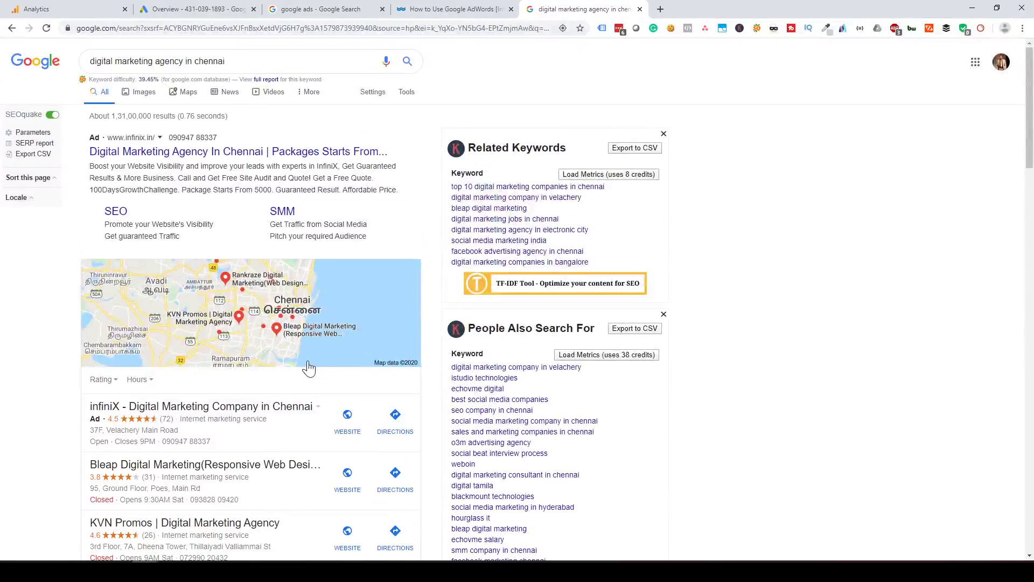
{"action": "scroll", "coordinate": [274, 370], "scroll_direction": "down", "scroll_amount": 8}
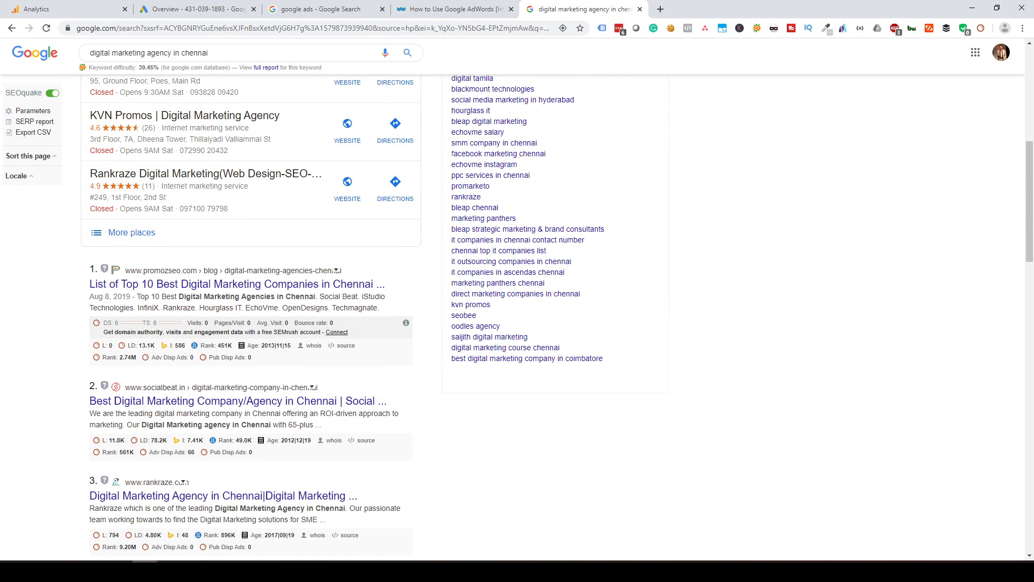
{"action": "scroll", "coordinate": [355, 320], "scroll_direction": "up", "scroll_amount": 8}
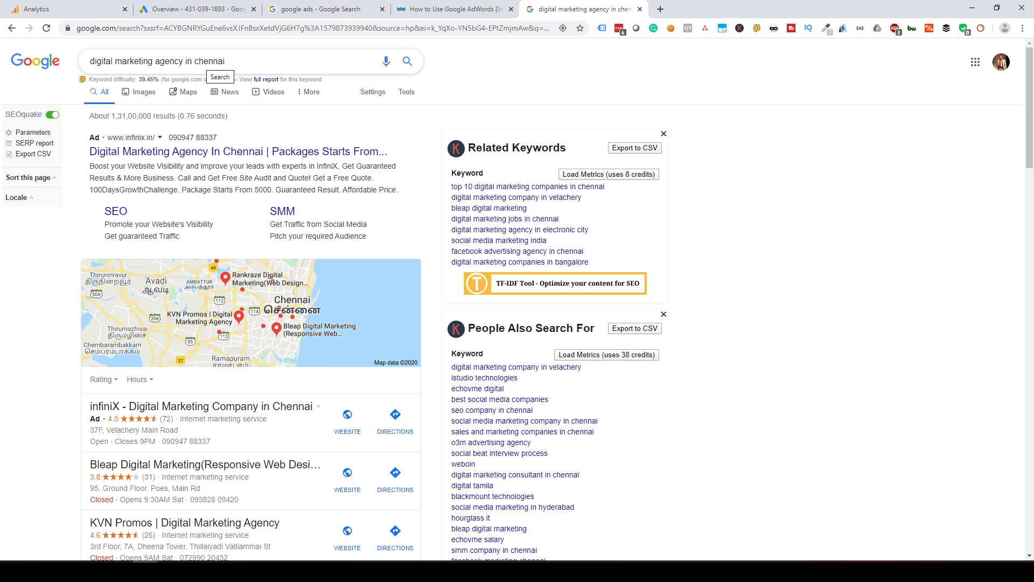
{"action": "left_click", "coordinate": [115, 63]}
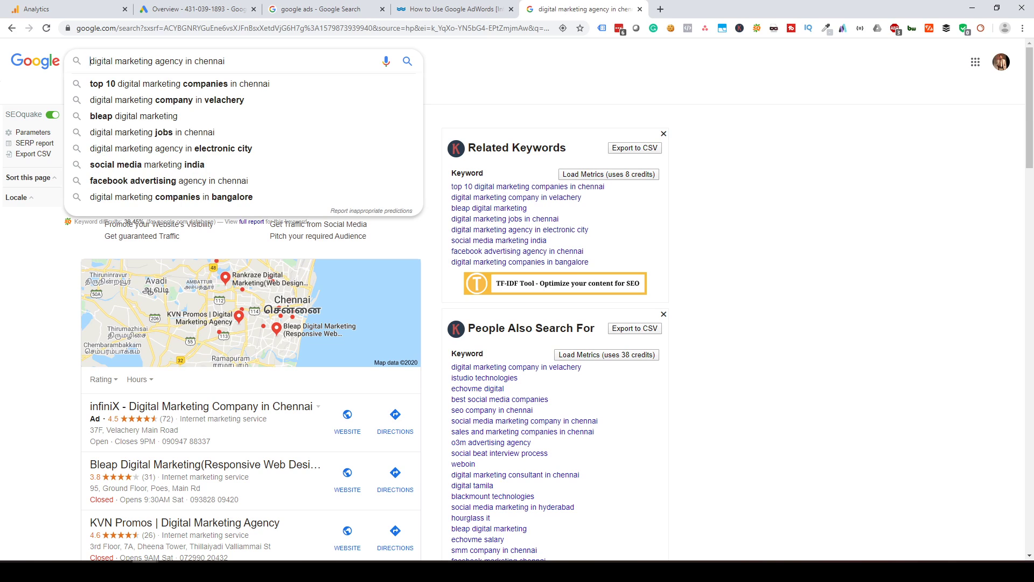
{"action": "left_click_drag", "start_coordinate": [89, 61], "coordinate": [225, 61]}
{"action": "left_click", "coordinate": [225, 60]}
{"action": "left_click", "coordinate": [908, 243]}
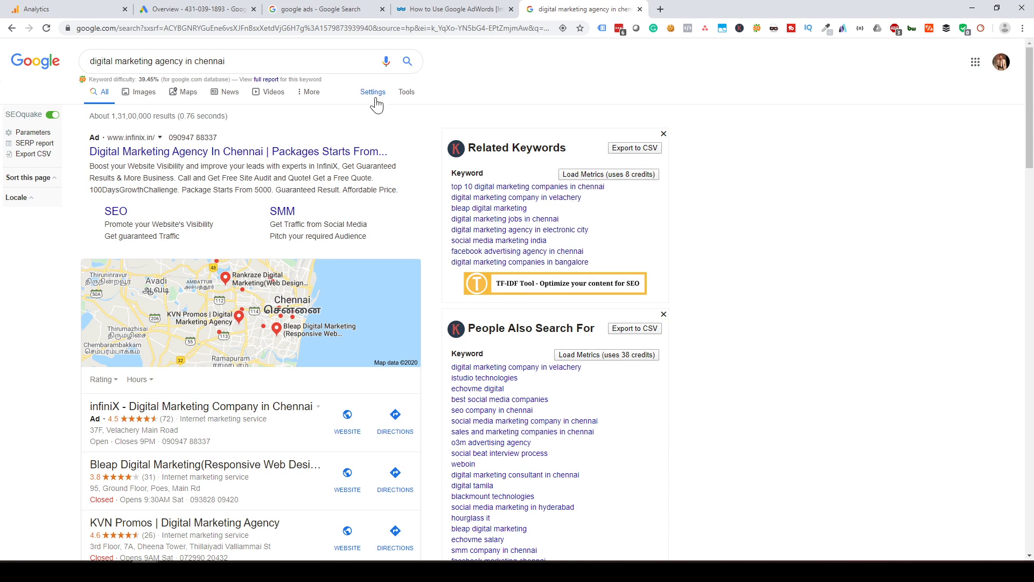
- Switch to Google Ads and start creating a new campaign from the campaigns overview
{"action": "left_click", "coordinate": [199, 14]}
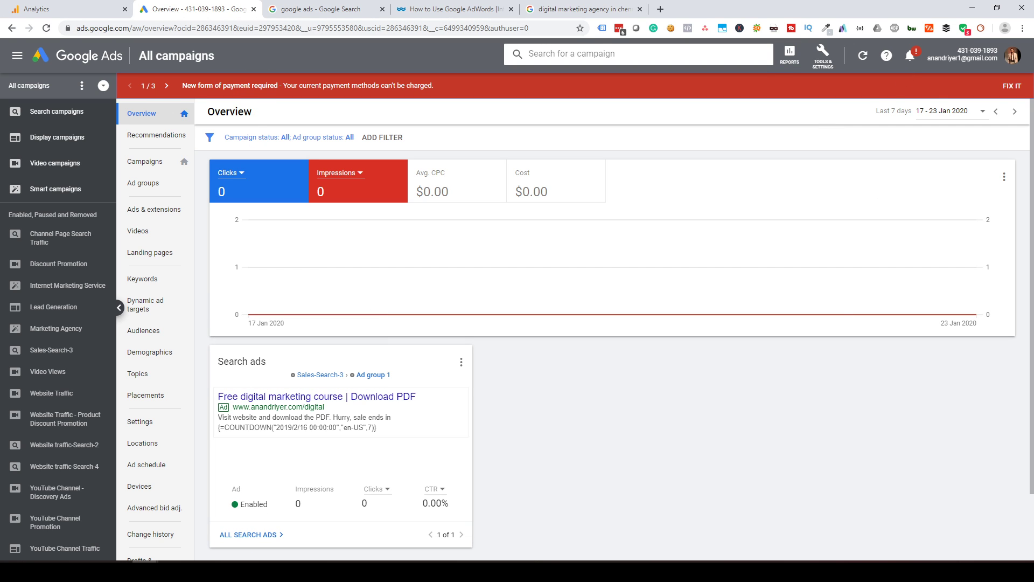
{"action": "left_click", "coordinate": [161, 166]}
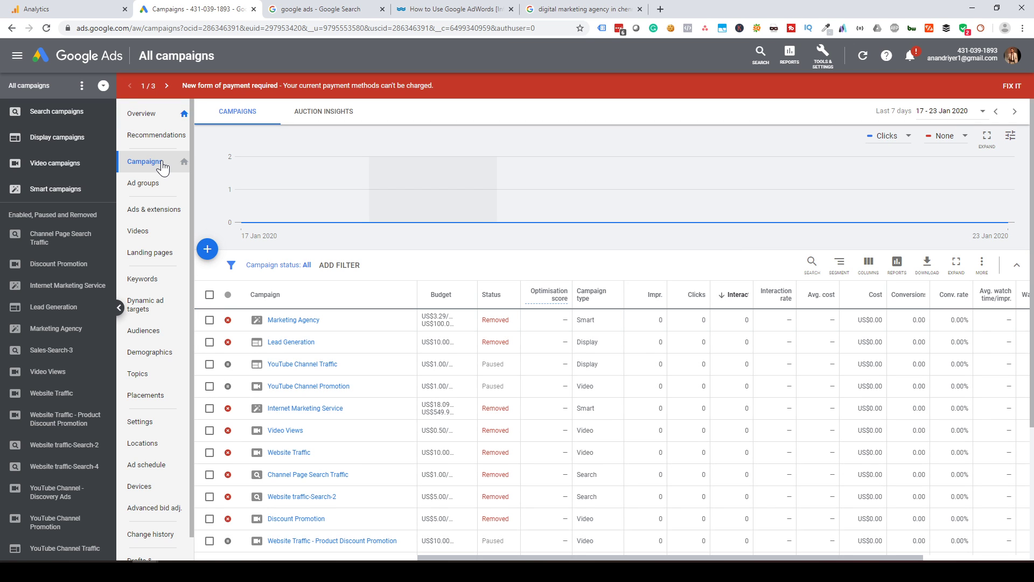
{"action": "left_click", "coordinate": [207, 249]}
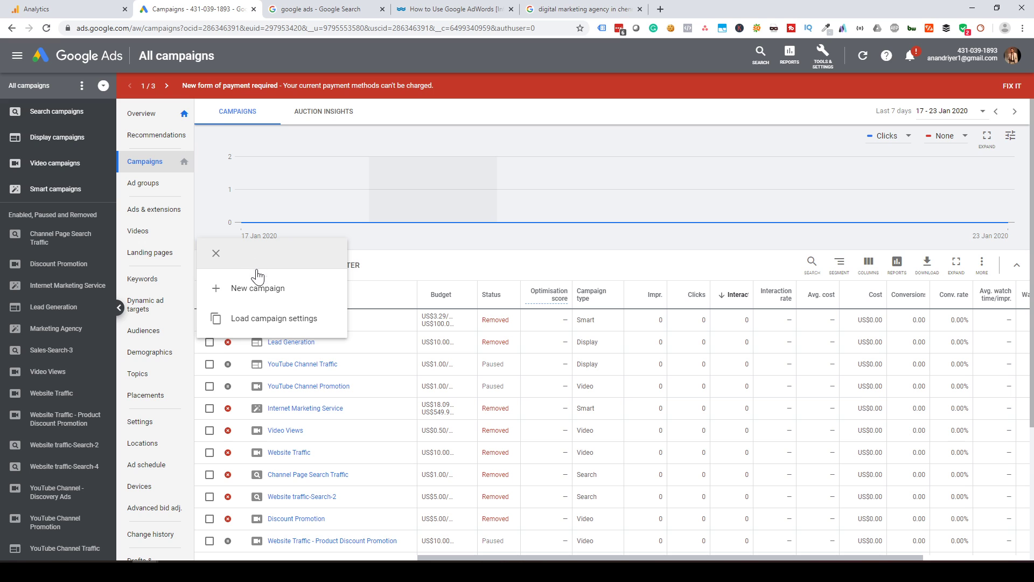
{"action": "left_click", "coordinate": [259, 289]}
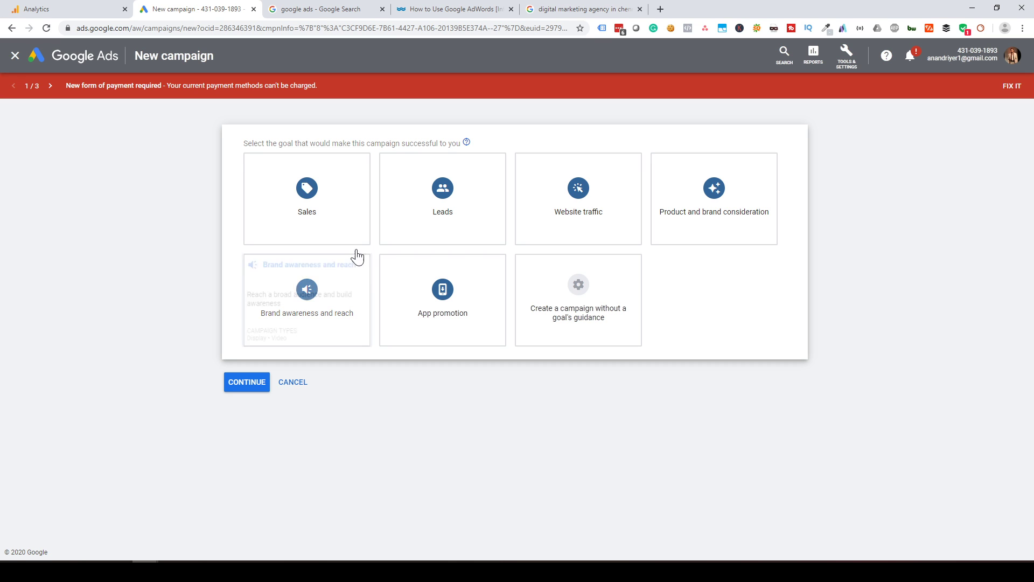
- Review the available campaign goals and select Website traffic as the goal of the new campaign
{"action": "left_click", "coordinate": [316, 214]}
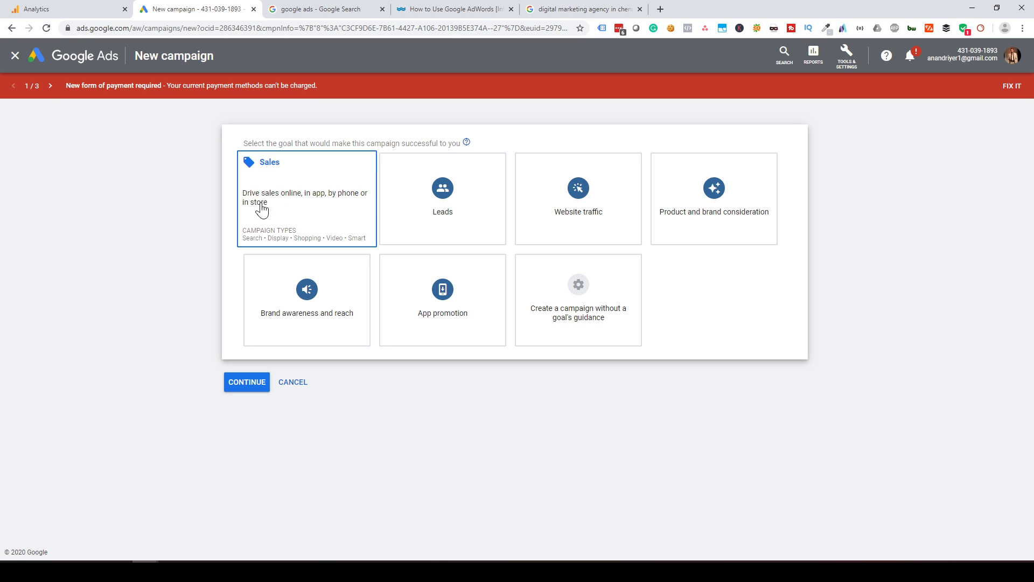
{"action": "mouse_move", "coordinate": [434, 203]}
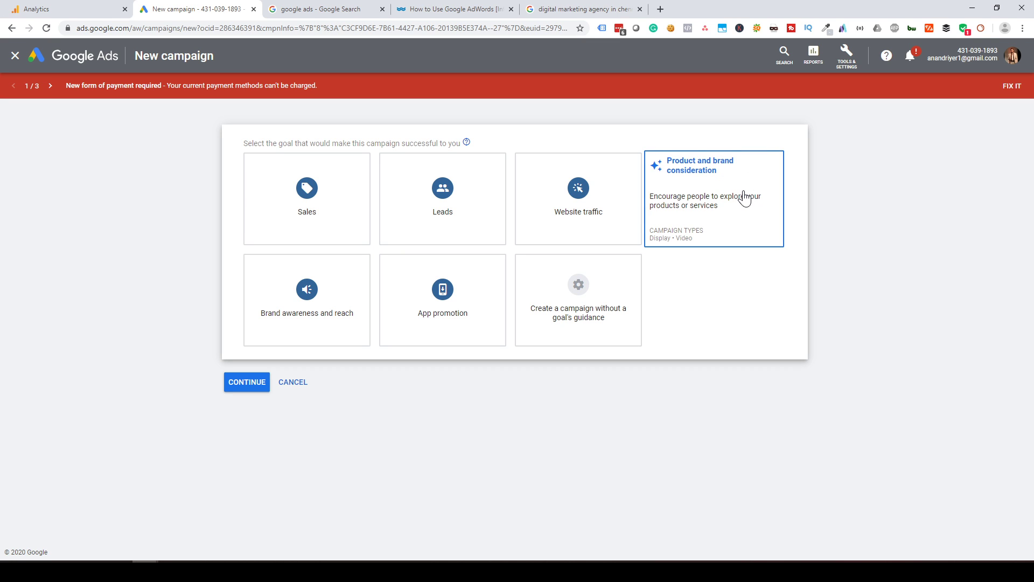
{"action": "left_click", "coordinate": [304, 296]}
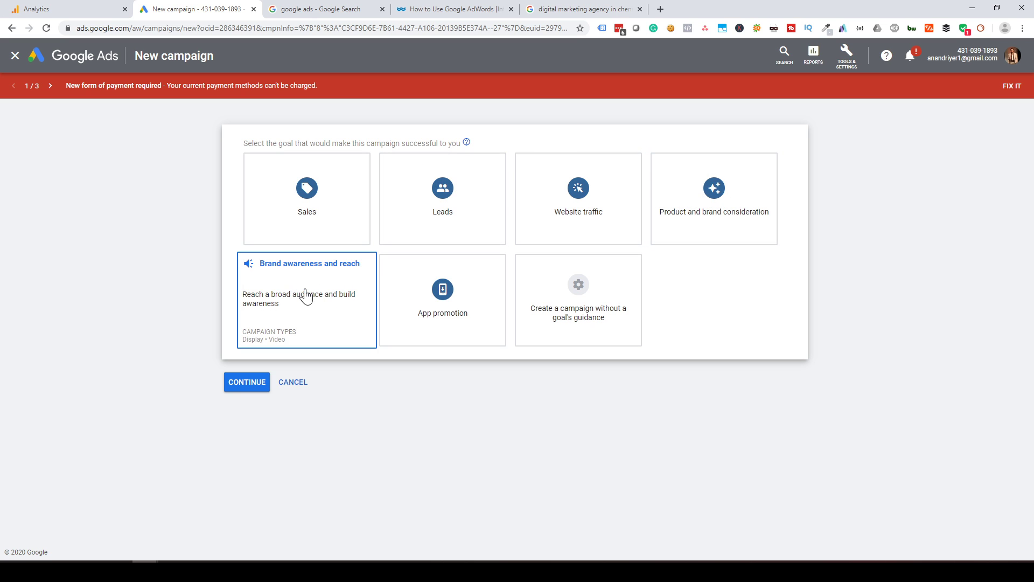
{"action": "left_click", "coordinate": [755, 214]}
{"action": "left_click", "coordinate": [300, 285]}
{"action": "left_click", "coordinate": [431, 322]}
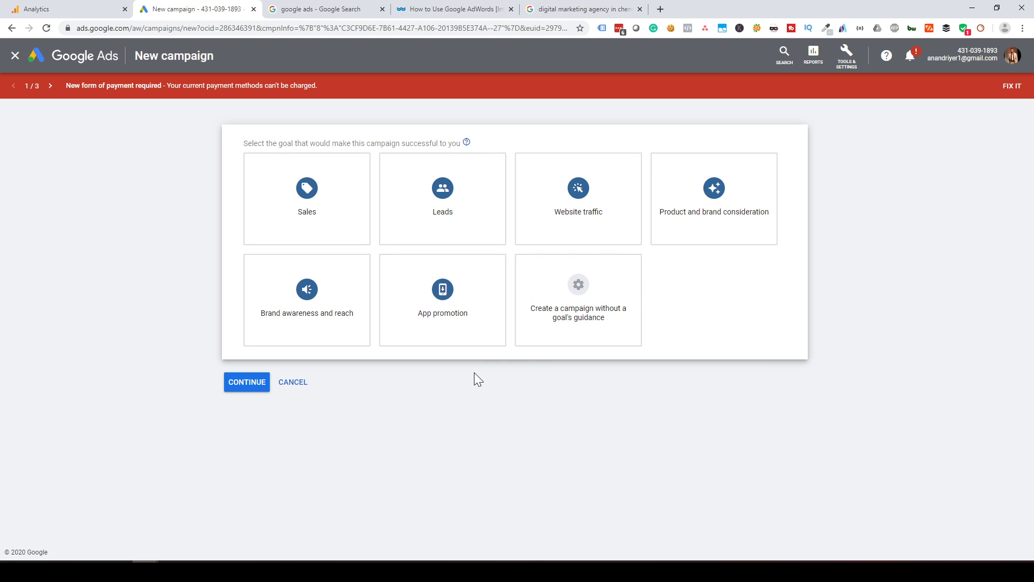
{"action": "left_click", "coordinate": [585, 214]}
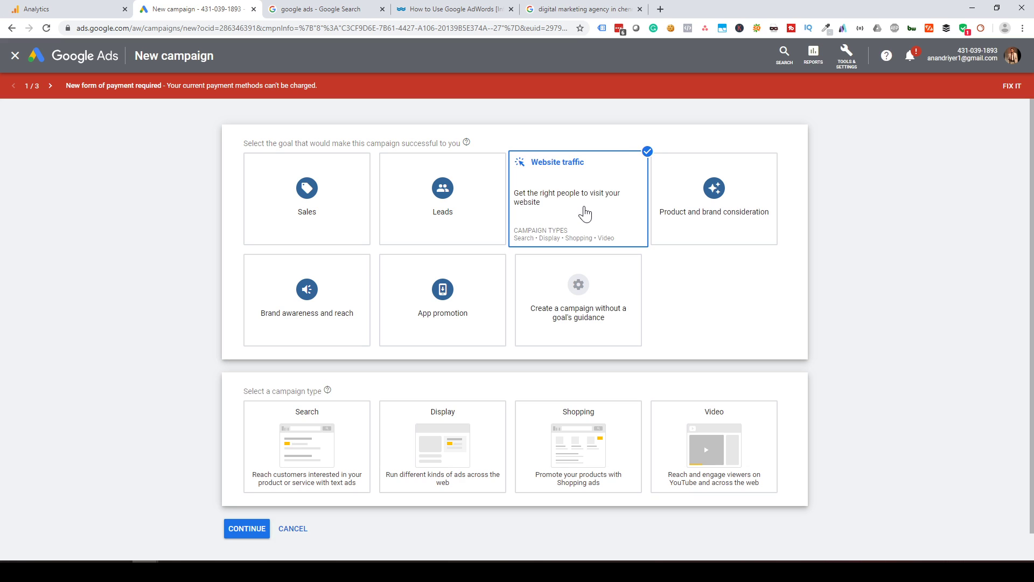
- Check the ads in the Google search results, and choose Search as the campaign type
{"action": "scroll", "coordinate": [748, 260], "scroll_direction": "down", "scroll_amount": 1}
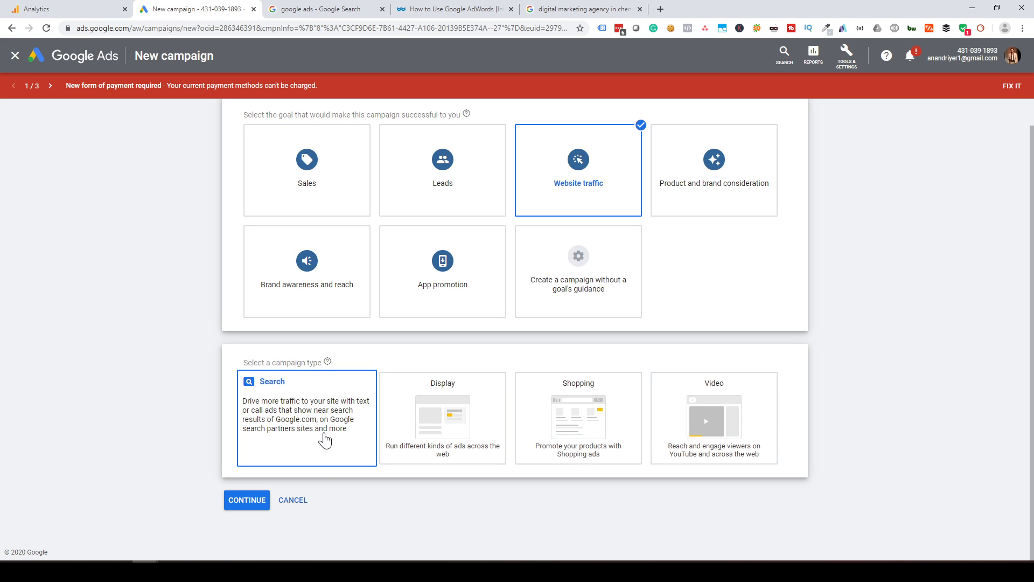
{"action": "left_click", "coordinate": [568, 6]}
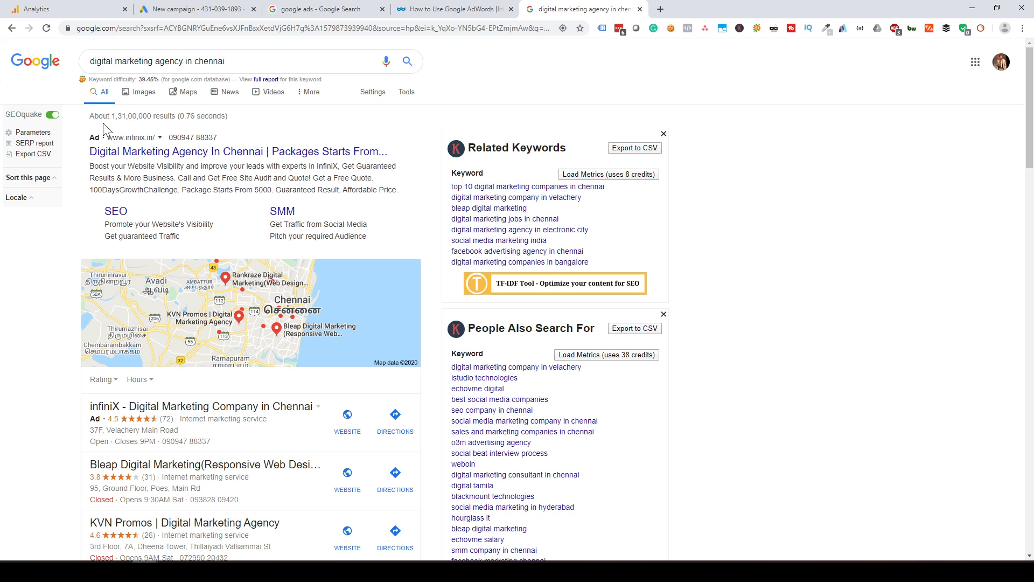
{"action": "left_click", "coordinate": [200, 8]}
{"action": "mouse_move", "coordinate": [311, 427]}
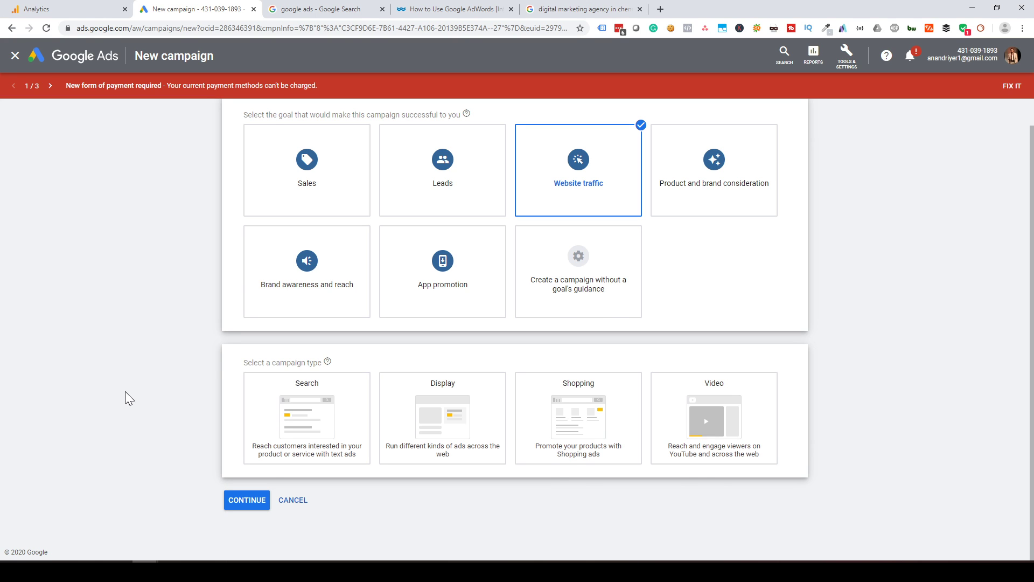
{"action": "scroll", "coordinate": [125, 391], "scroll_direction": "up", "scroll_amount": 1}
{"action": "left_click", "coordinate": [296, 470]}
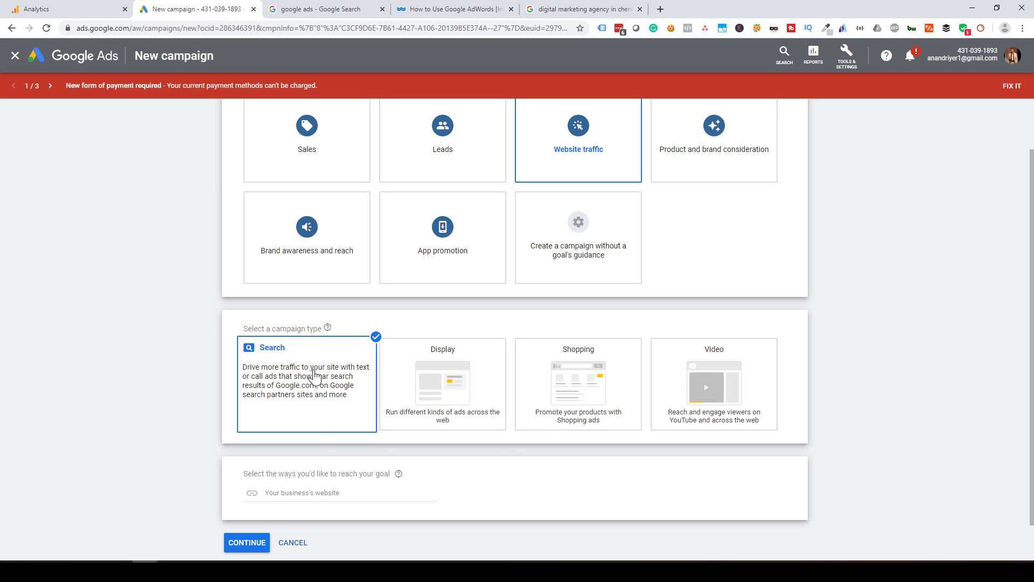
{"action": "left_click", "coordinate": [317, 492]}
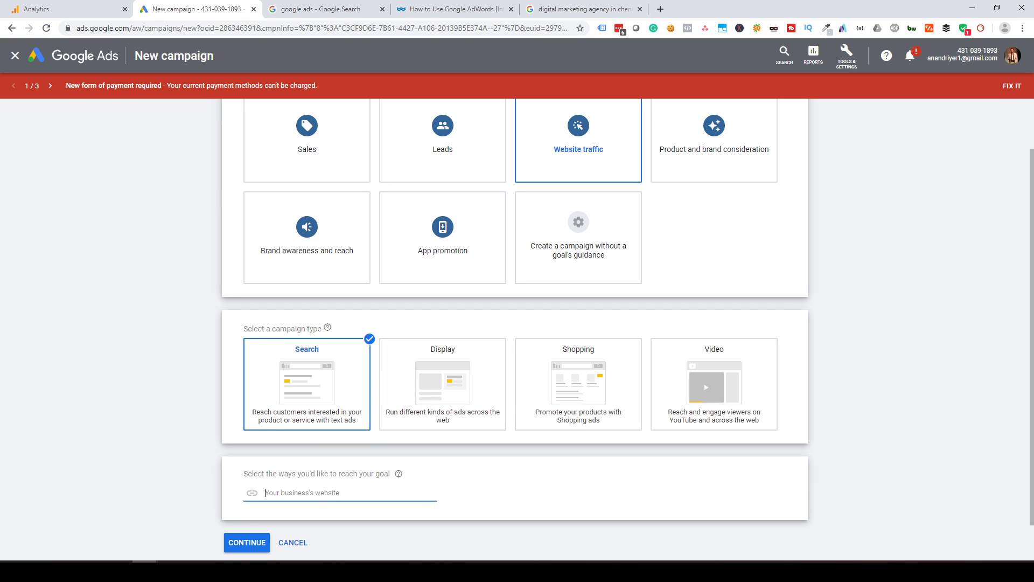
{"action": "type", "text": "www.anandriyer.com"}
{"action": "scroll", "coordinate": [331, 490], "scroll_direction": "down", "scroll_amount": 1}
{"action": "left_click", "coordinate": [243, 500]}
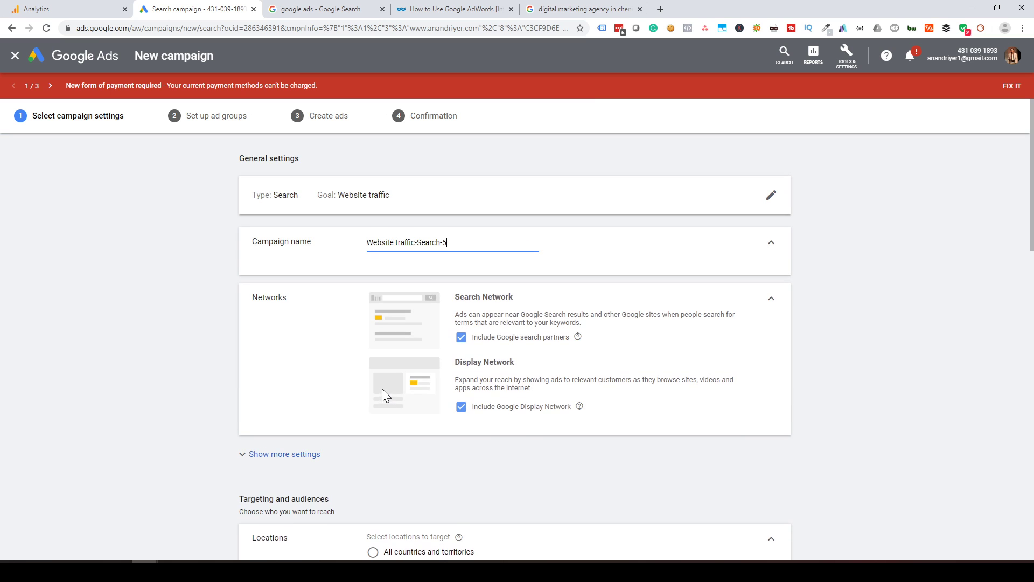
- Name the campaign "Blog Website Traffic" and exclude the Google Display Network from its networks
{"action": "triple_click", "coordinate": [445, 242]}
{"action": "type", "text": "Blog"}
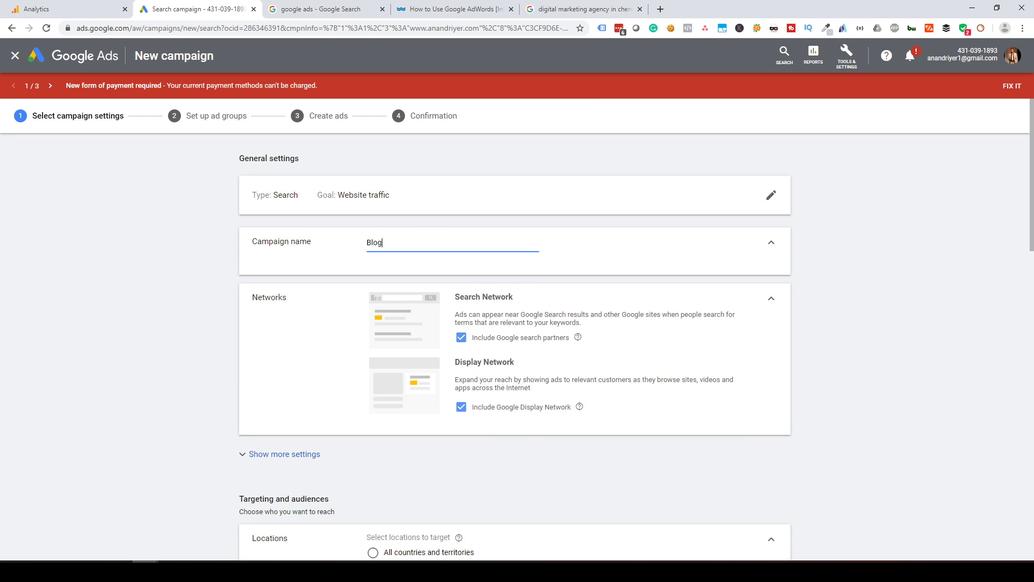
{"action": "type", "text": " Website Traffic"}
{"action": "left_click", "coordinate": [462, 408]}
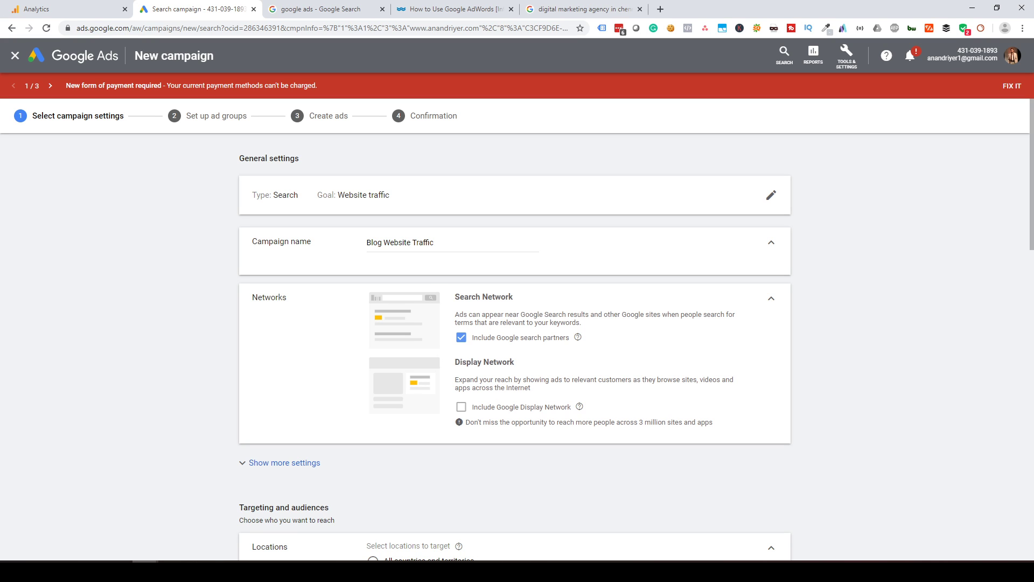
- Show the additional general settings of the campaign and open its start and end dates
{"action": "scroll", "coordinate": [476, 199], "scroll_direction": "down", "scroll_amount": 2}
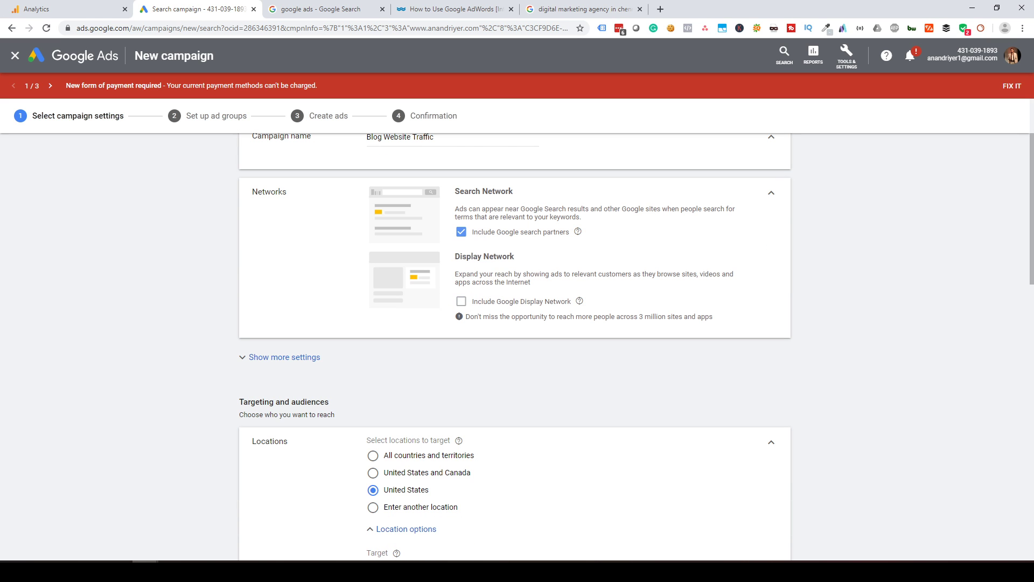
{"action": "left_click", "coordinate": [293, 366]}
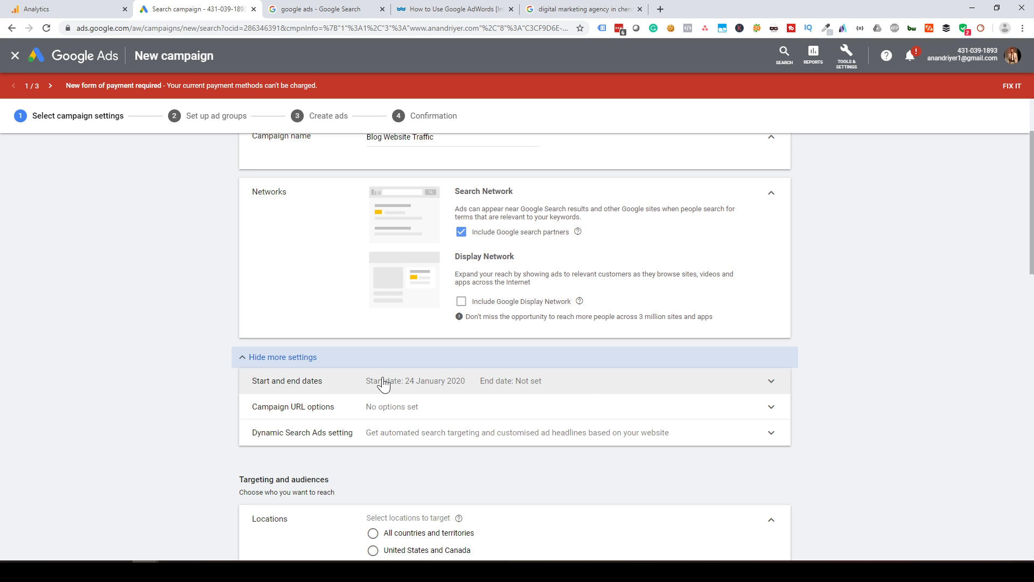
{"action": "left_click", "coordinate": [566, 385]}
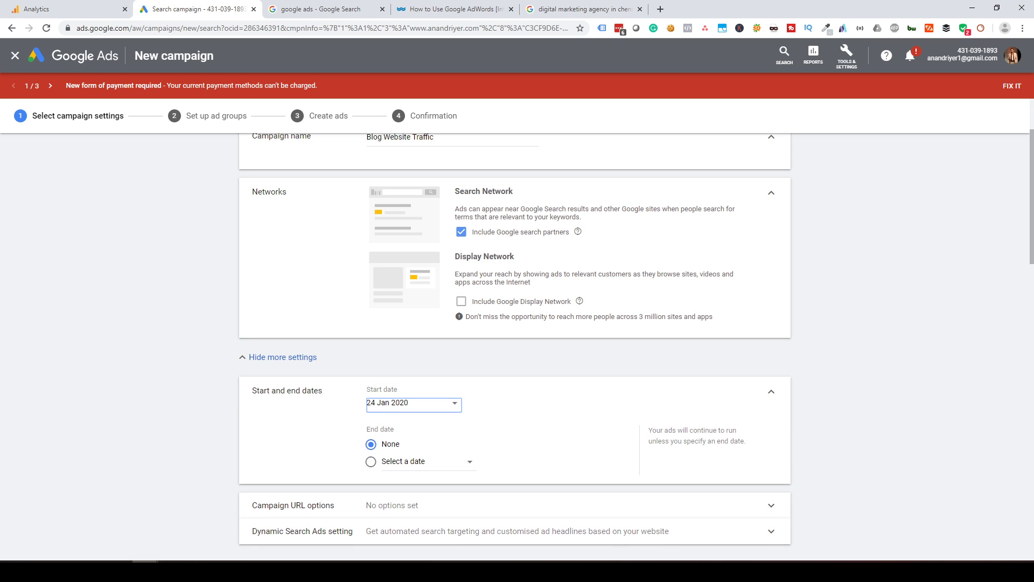
- Set the campaign's end date to 31 Jan 2020
{"action": "left_click", "coordinate": [371, 462]}
{"action": "left_click", "coordinate": [434, 470]}
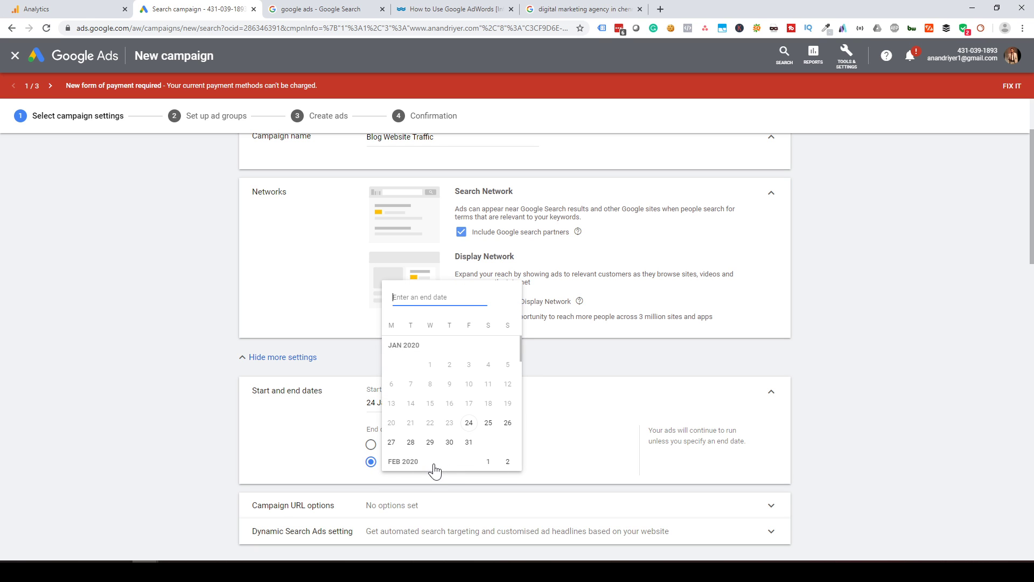
{"action": "left_click", "coordinate": [468, 443]}
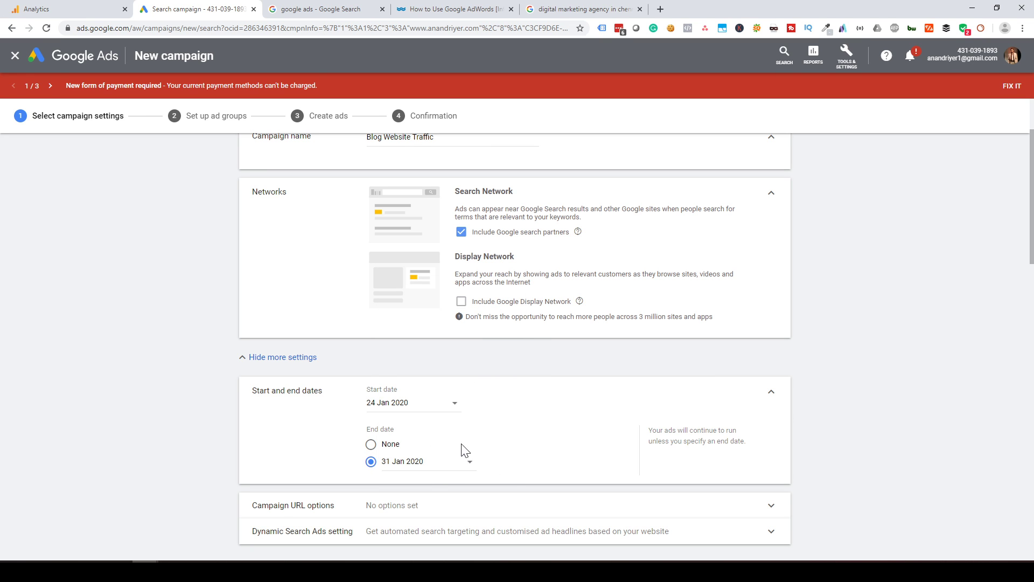
- Try radius targeting of 20 km with pin mode in the advanced location search, and discard it
{"action": "scroll", "coordinate": [811, 445], "scroll_direction": "down", "scroll_amount": 2}
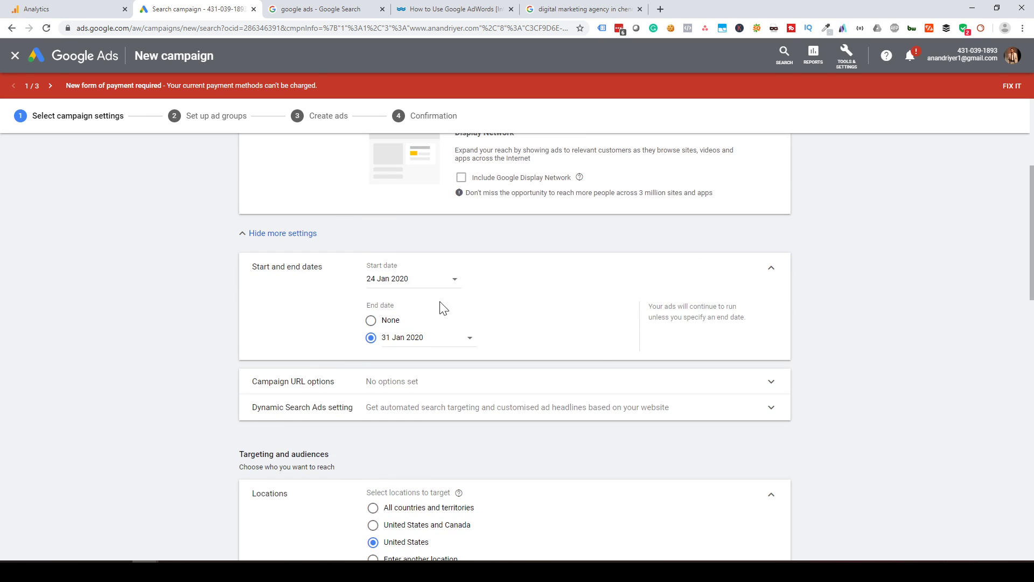
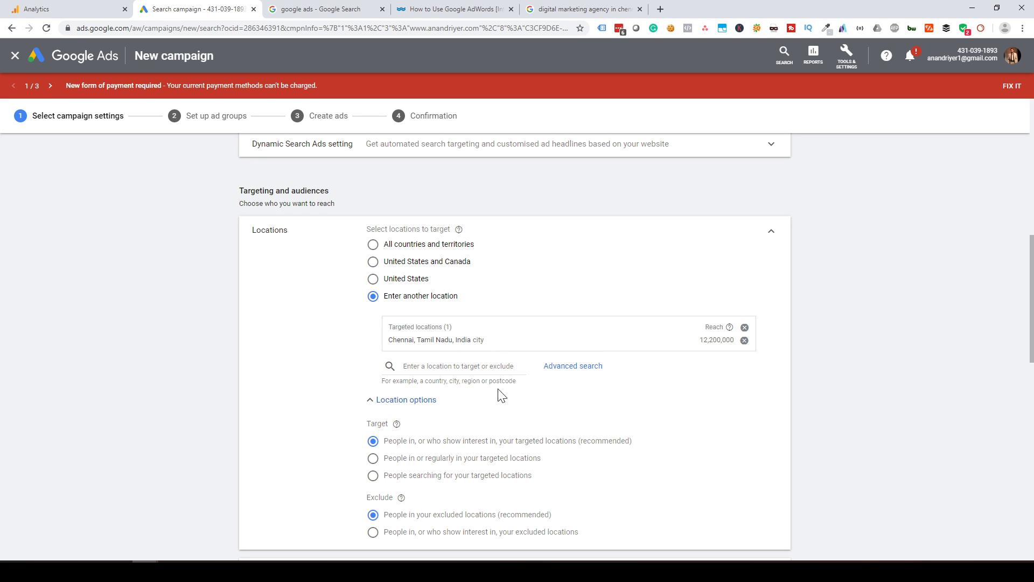
{"action": "left_click", "coordinate": [563, 374]}
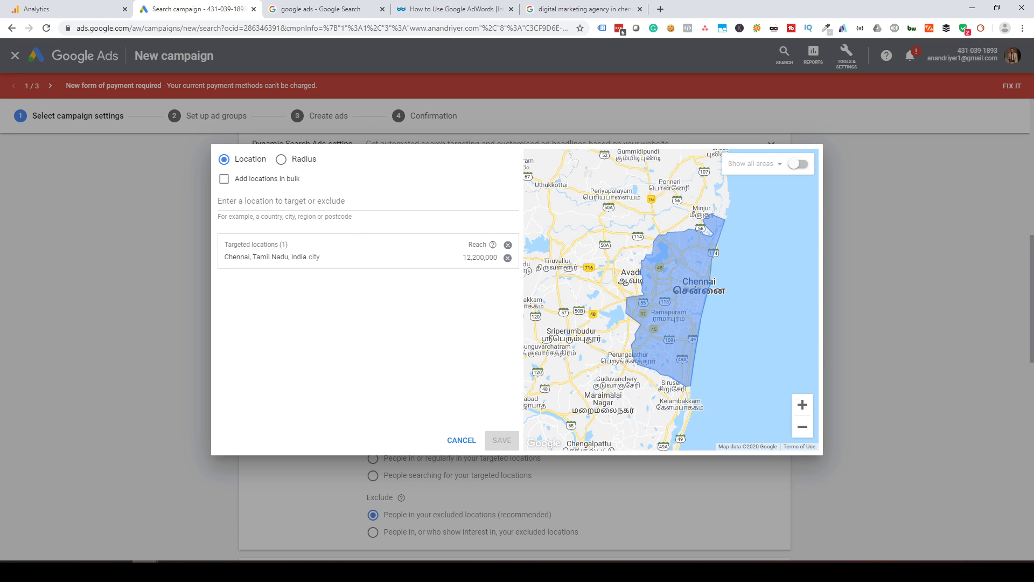
{"action": "left_click", "coordinate": [282, 160]}
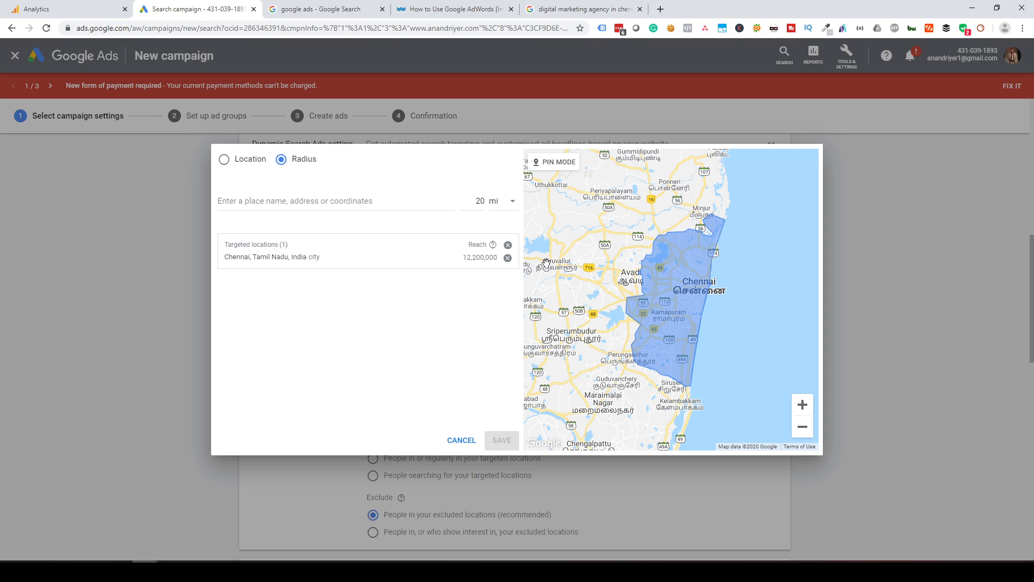
{"action": "left_click", "coordinate": [507, 213]}
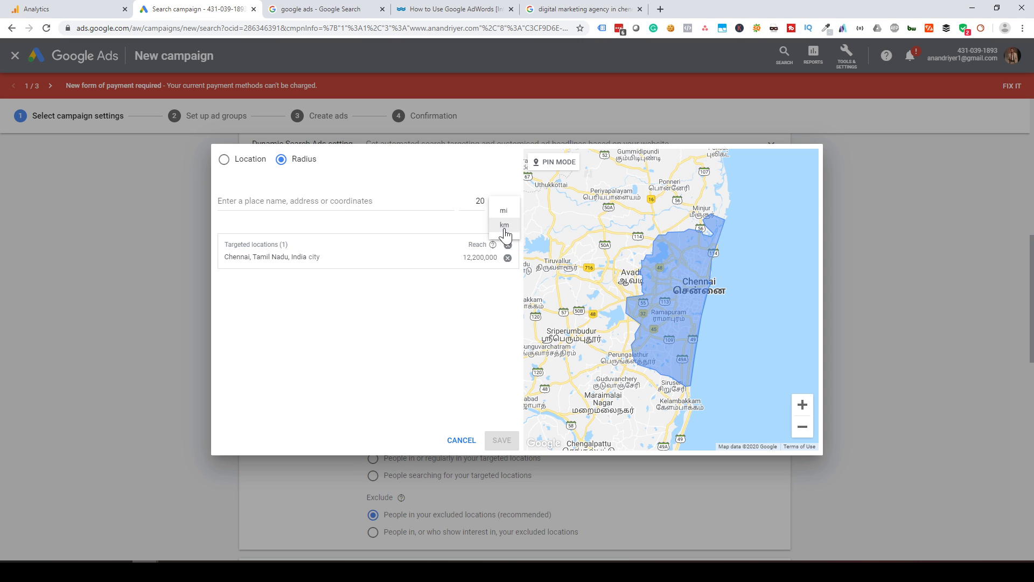
{"action": "left_click", "coordinate": [504, 229]}
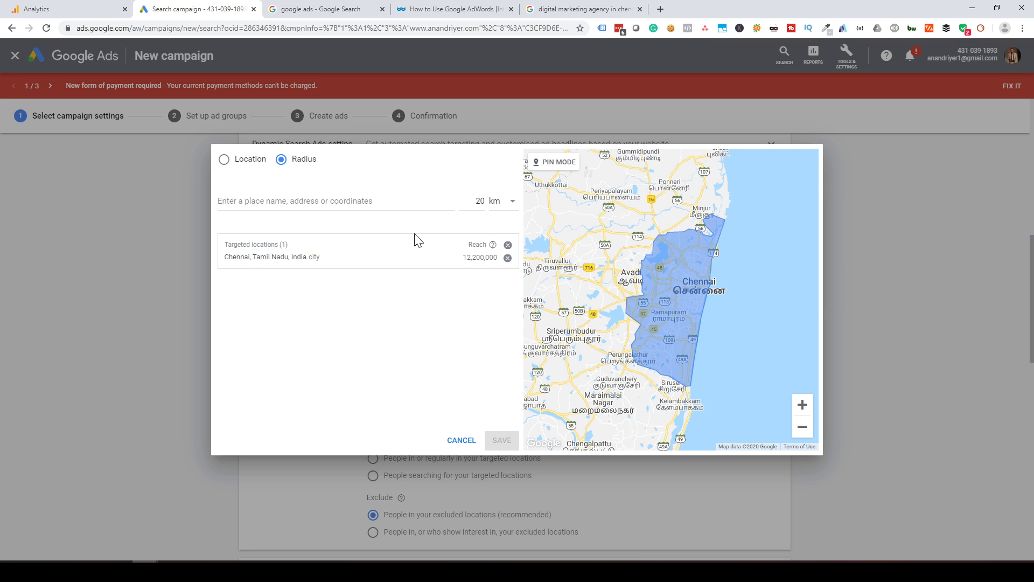
{"action": "left_click", "coordinate": [566, 172]}
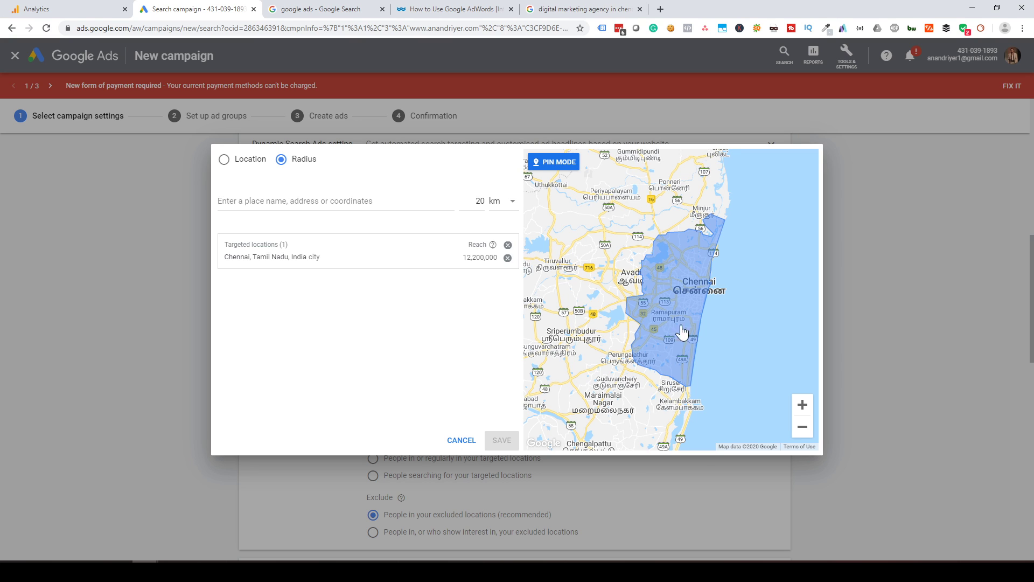
{"action": "left_click", "coordinate": [453, 440]}
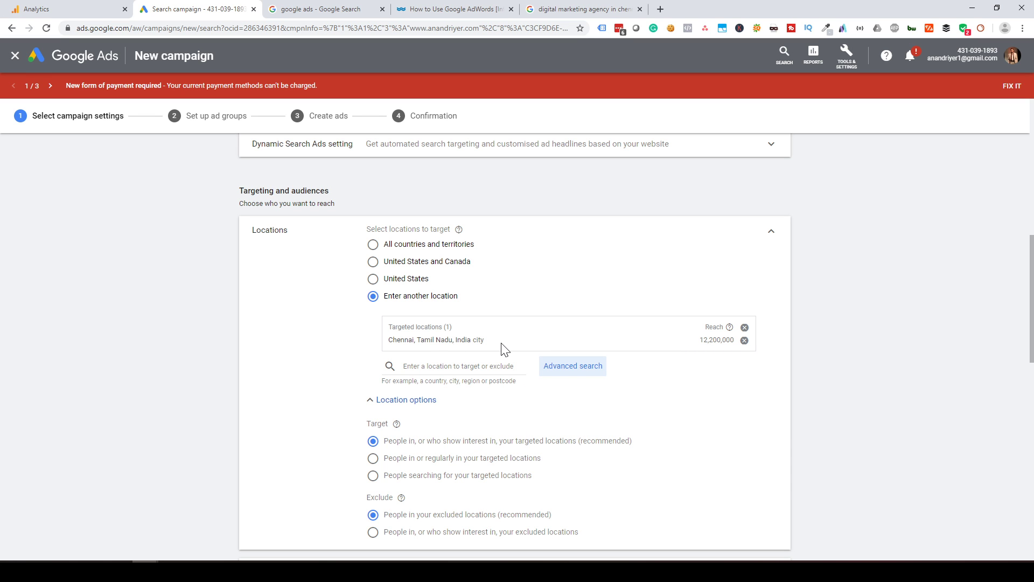
- Set the location target option to people in or regularly in the targeted locations
{"action": "scroll", "coordinate": [486, 348], "scroll_direction": "down", "scroll_amount": 3}
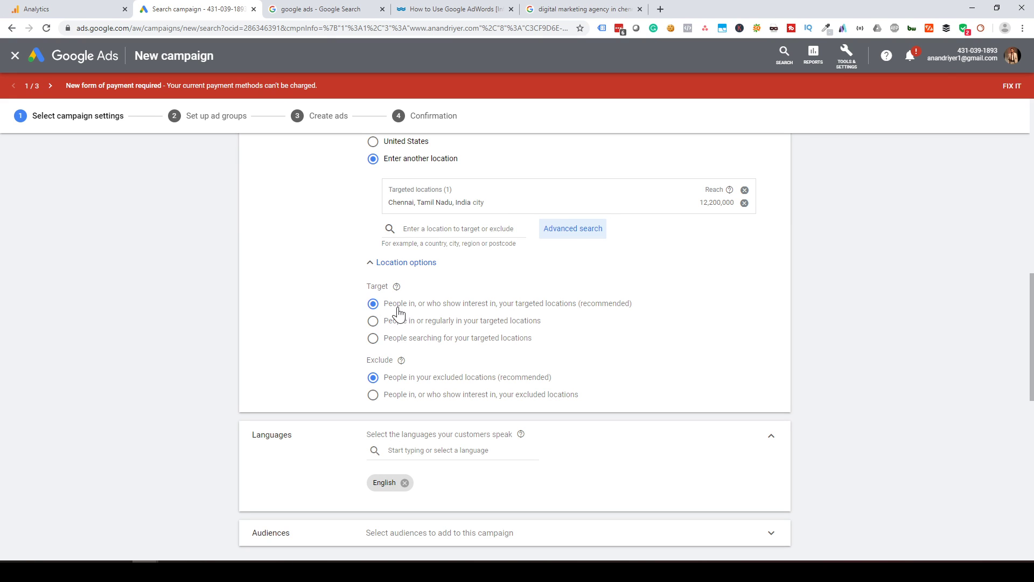
{"action": "left_click", "coordinate": [374, 321]}
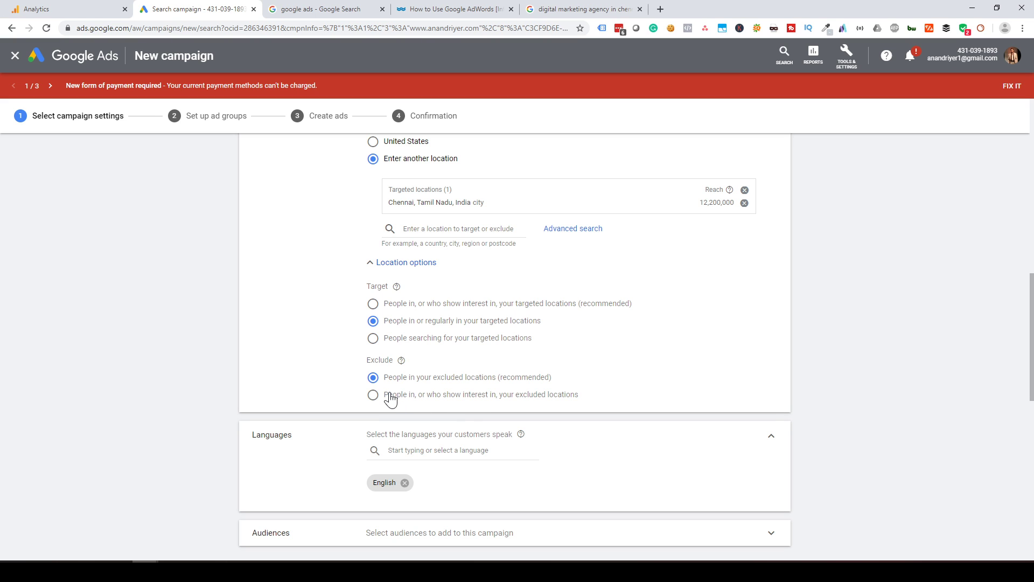
- Look over the audiences that can be added to the campaign, and collapse the audience settings
{"action": "scroll", "coordinate": [426, 401], "scroll_direction": "down", "scroll_amount": 2}
{"action": "scroll", "coordinate": [450, 372], "scroll_direction": "down", "scroll_amount": 2}
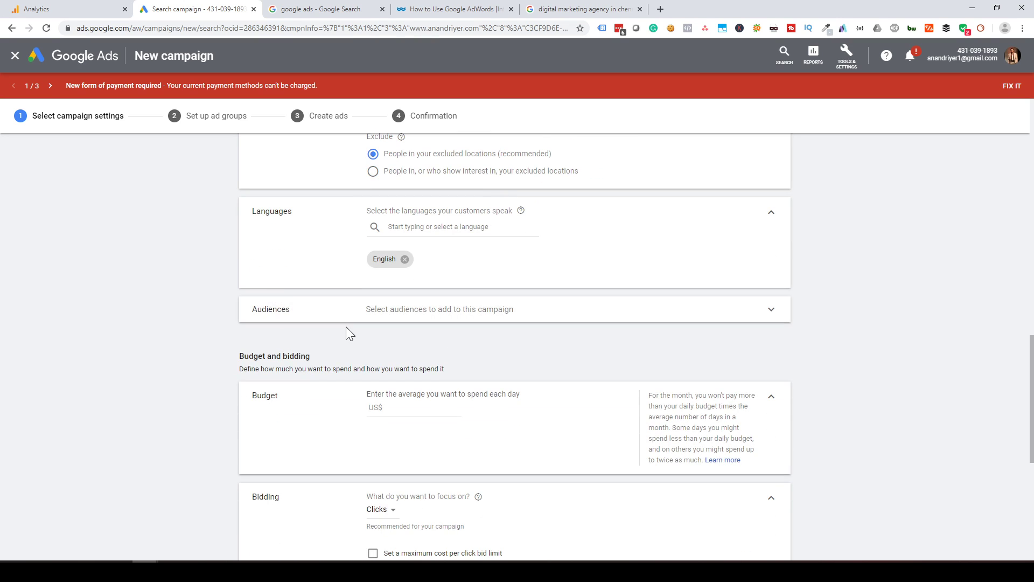
{"action": "left_click", "coordinate": [392, 315]}
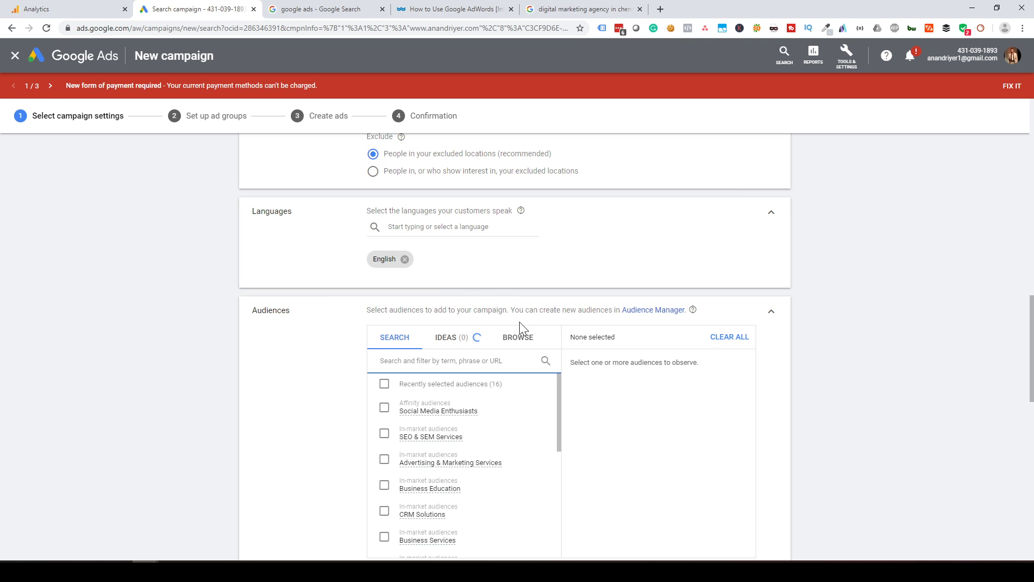
{"action": "left_click", "coordinate": [395, 340]}
{"action": "left_click", "coordinate": [771, 318]}
- Set the campaign's average daily budget to US$2.00
{"action": "scroll", "coordinate": [350, 277], "scroll_direction": "down", "scroll_amount": 2}
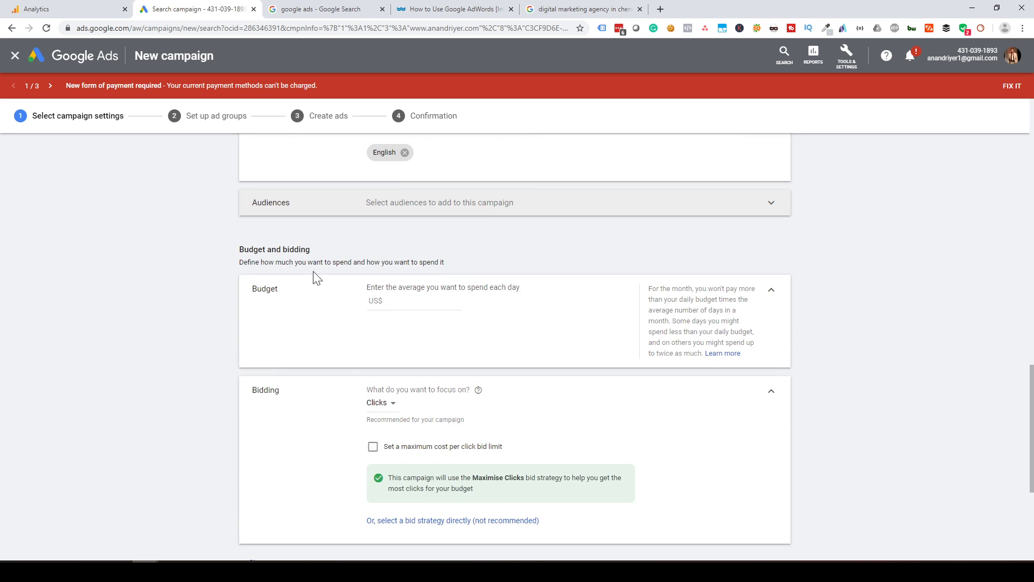
{"action": "key", "text": "Tab"}
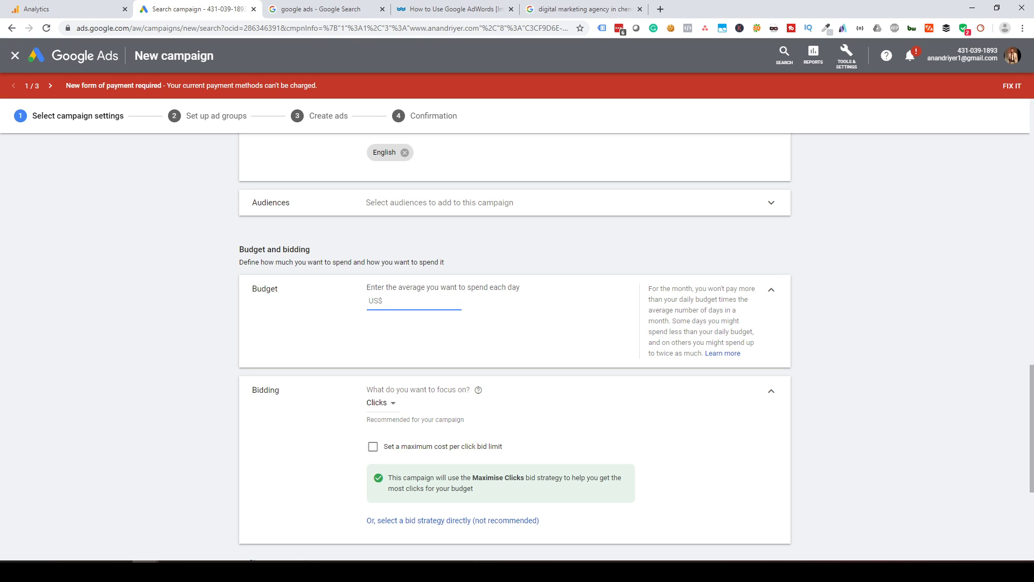
{"action": "type", "text": "2"}
{"action": "type", "text": ".00"}
{"action": "left_click", "coordinate": [207, 276]}
- Review the bidding focus options for the campaign and choose Clicks
{"action": "scroll", "coordinate": [301, 304], "scroll_direction": "down", "scroll_amount": 2}
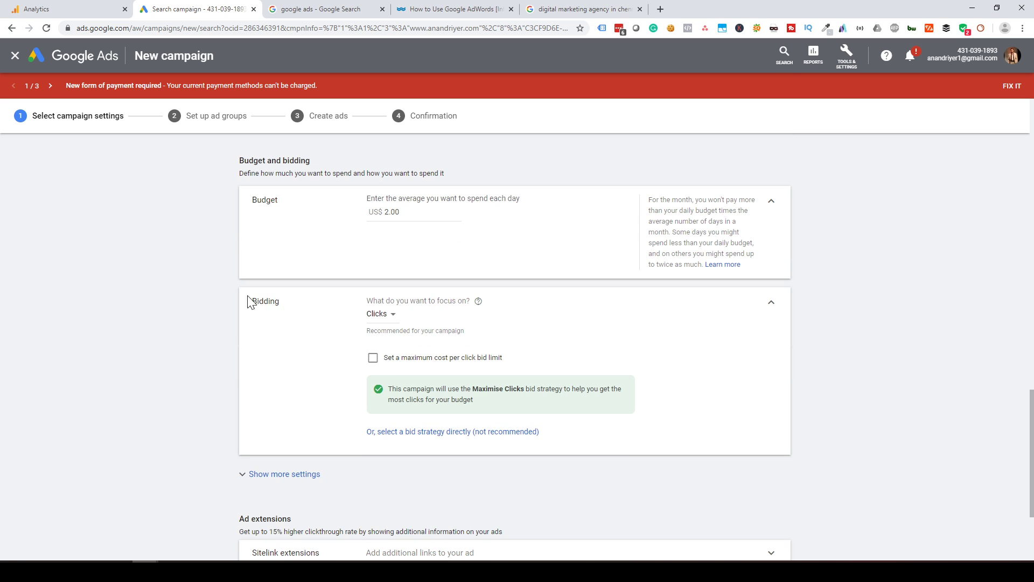
{"action": "left_click", "coordinate": [389, 322]}
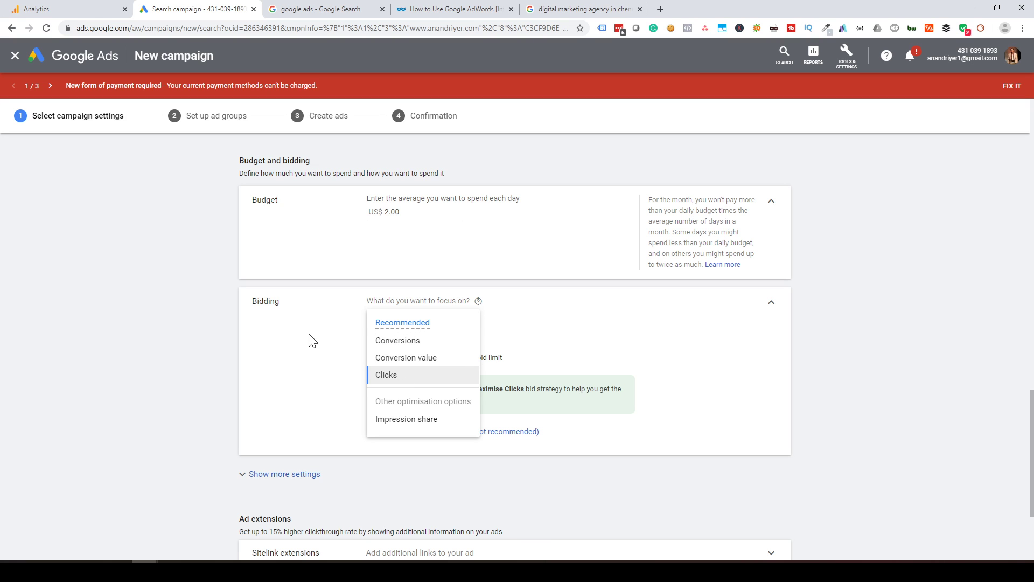
{"action": "left_click", "coordinate": [416, 376]}
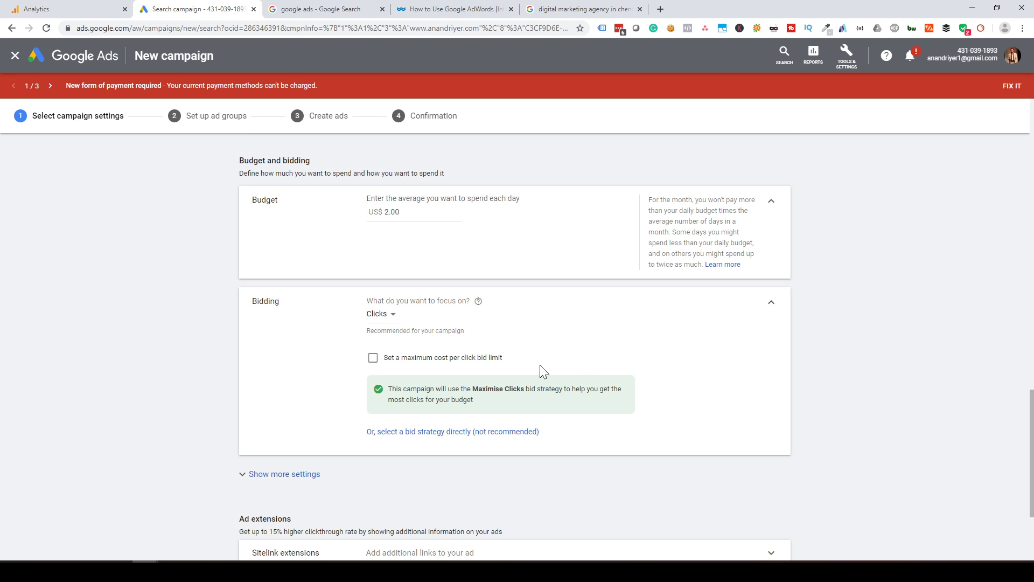
- Try the maximum cost per click bid limit option, and turn it off again
{"action": "scroll", "coordinate": [540, 367], "scroll_direction": "down", "scroll_amount": 1}
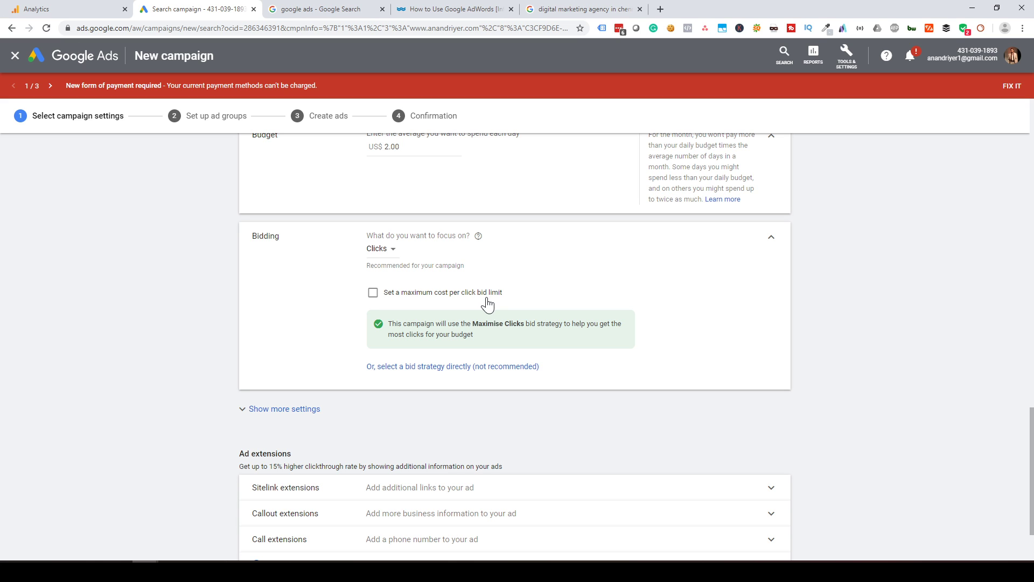
{"action": "left_click", "coordinate": [373, 294]}
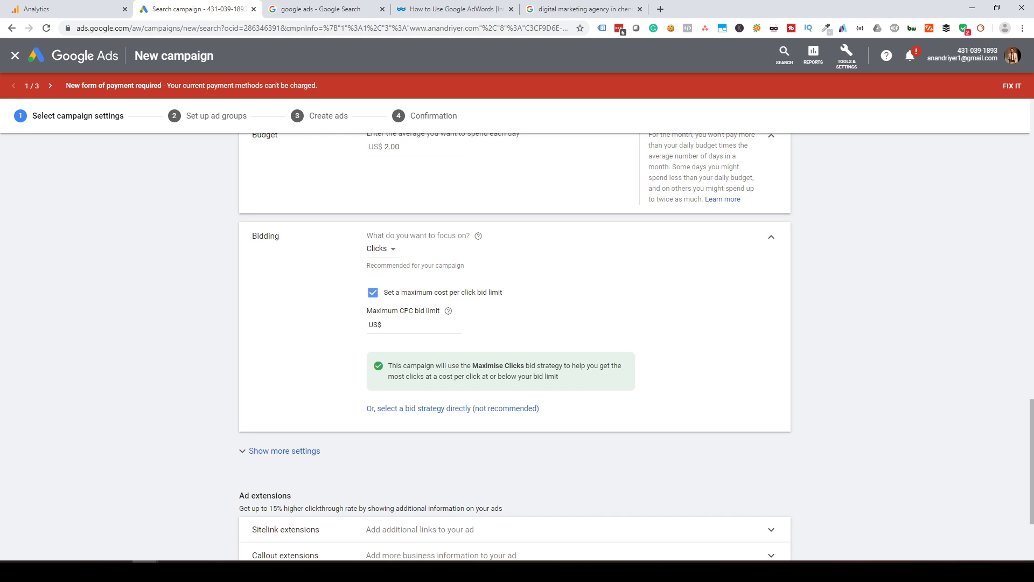
{"action": "left_click", "coordinate": [373, 293]}
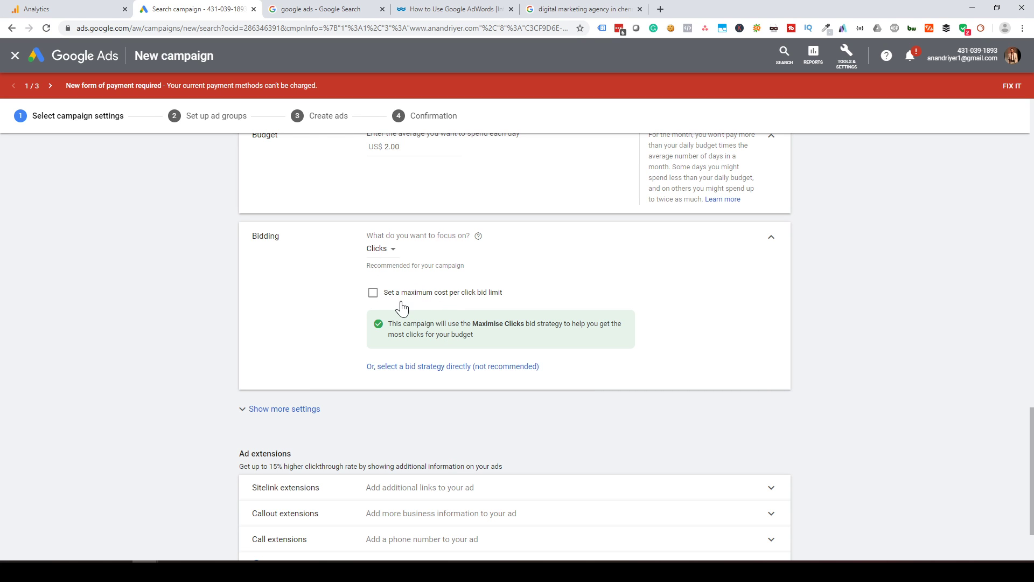
- Show the additional budget and bidding settings, and save the campaign settings to continue to the ad groups
{"action": "scroll", "coordinate": [334, 318], "scroll_direction": "down", "scroll_amount": 1}
{"action": "left_click", "coordinate": [296, 363]}
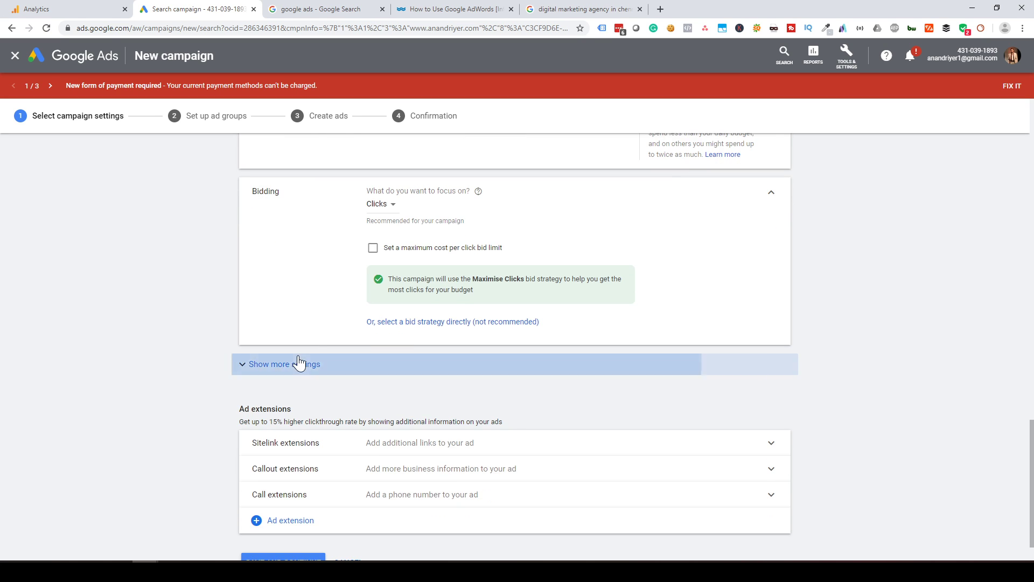
{"action": "scroll", "coordinate": [485, 345], "scroll_direction": "down", "scroll_amount": 2}
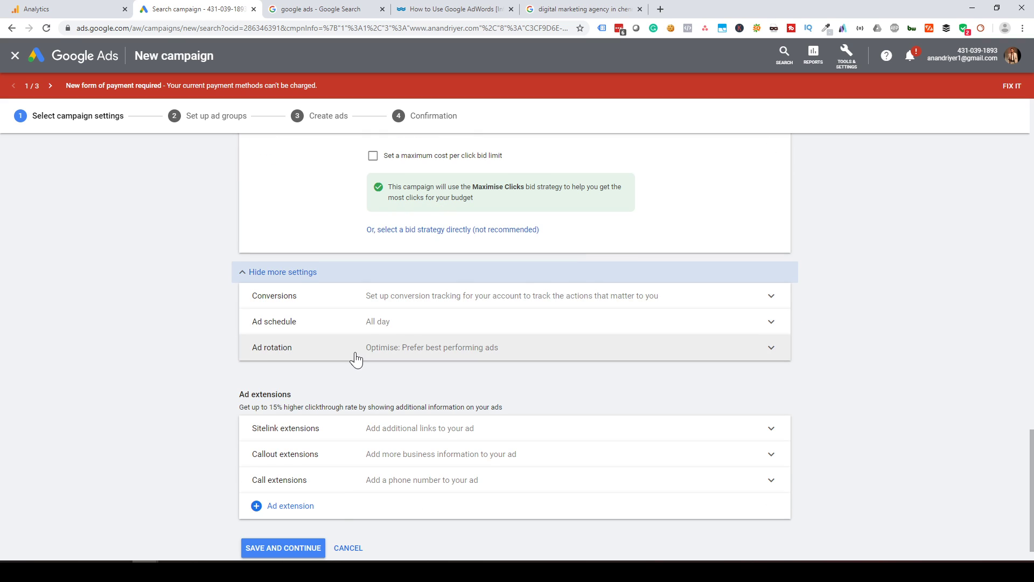
{"action": "scroll", "coordinate": [353, 323], "scroll_direction": "down", "scroll_amount": 1}
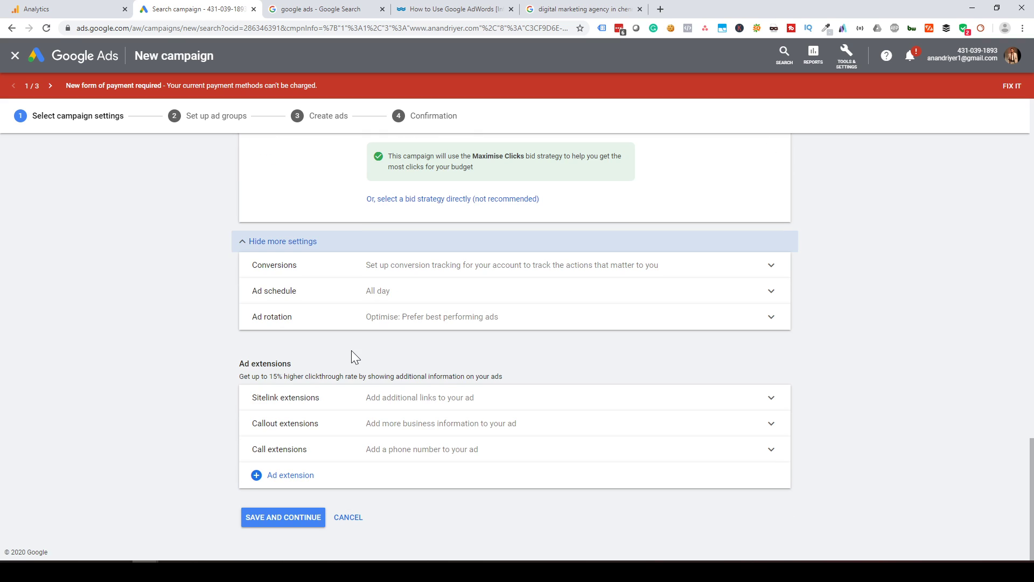
{"action": "left_click", "coordinate": [278, 518]}
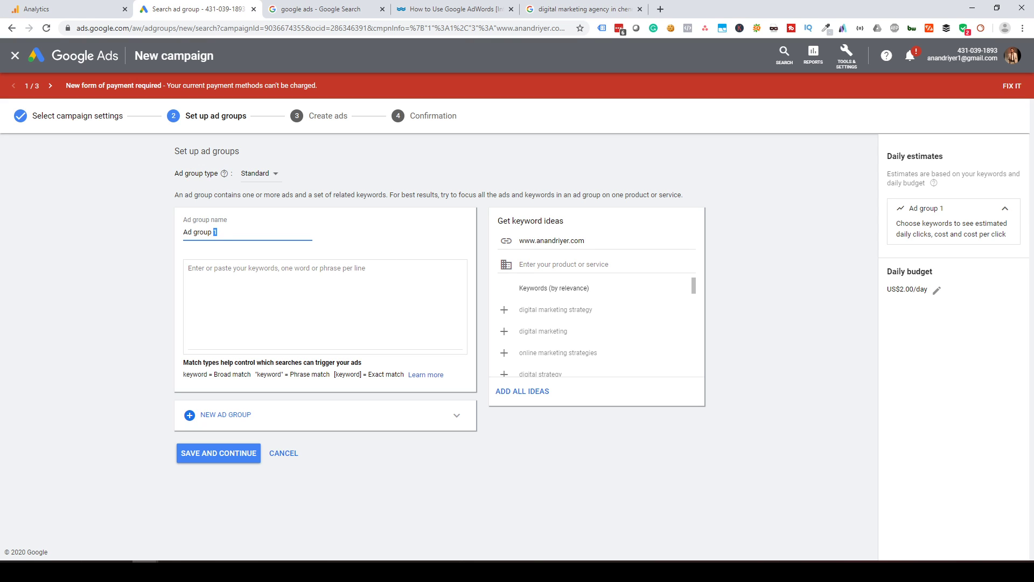
- Name the ad group "Digital Marketing Blog" and go to its keyword entry area
{"action": "triple_click", "coordinate": [216, 232]}
{"action": "type", "text": "Digital Marketing Blog"}
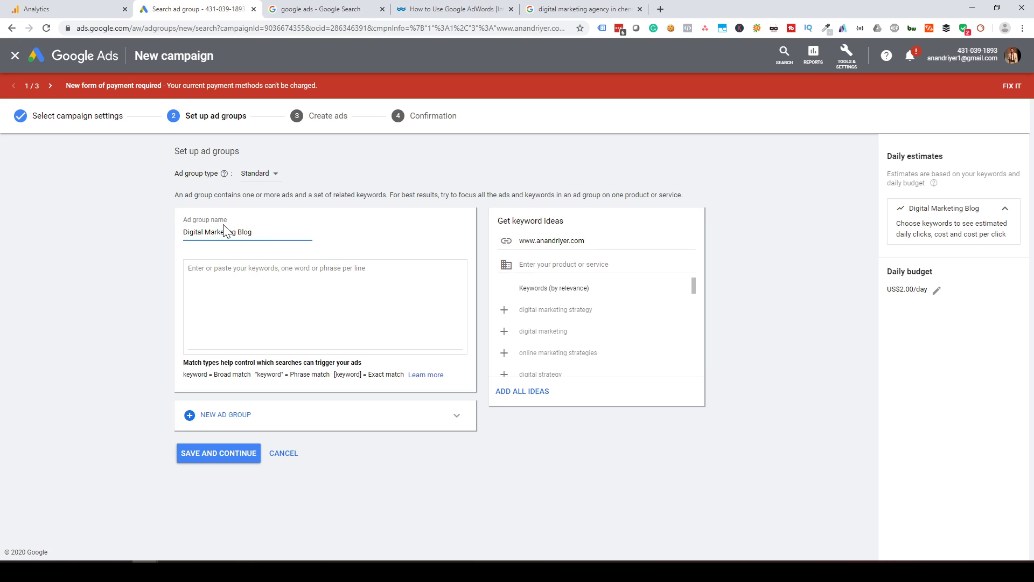
{"action": "key", "text": "Tab"}
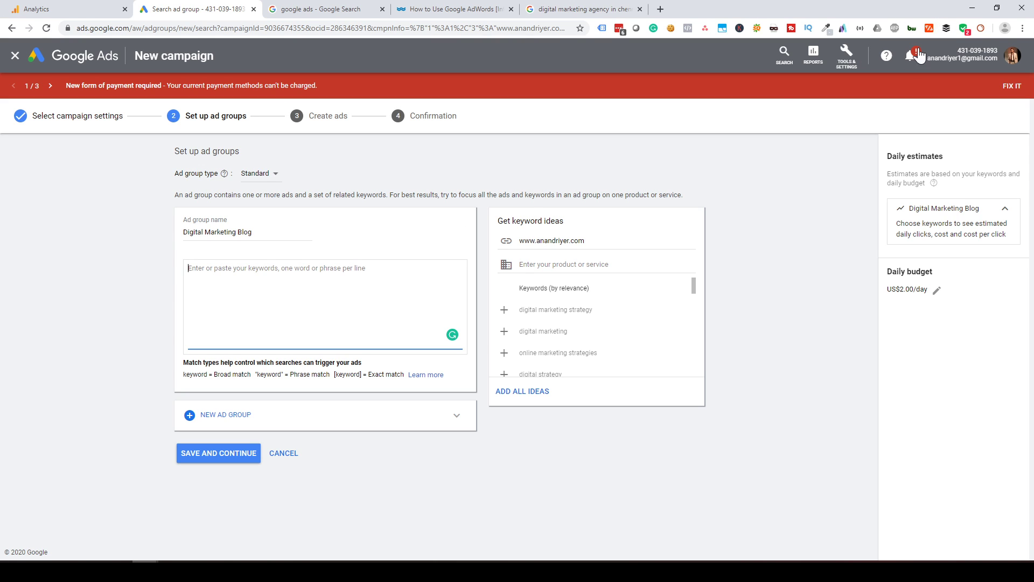
- Open the Keyword Planner in a new browser tab and switch to it
{"action": "left_click", "coordinate": [856, 63]}
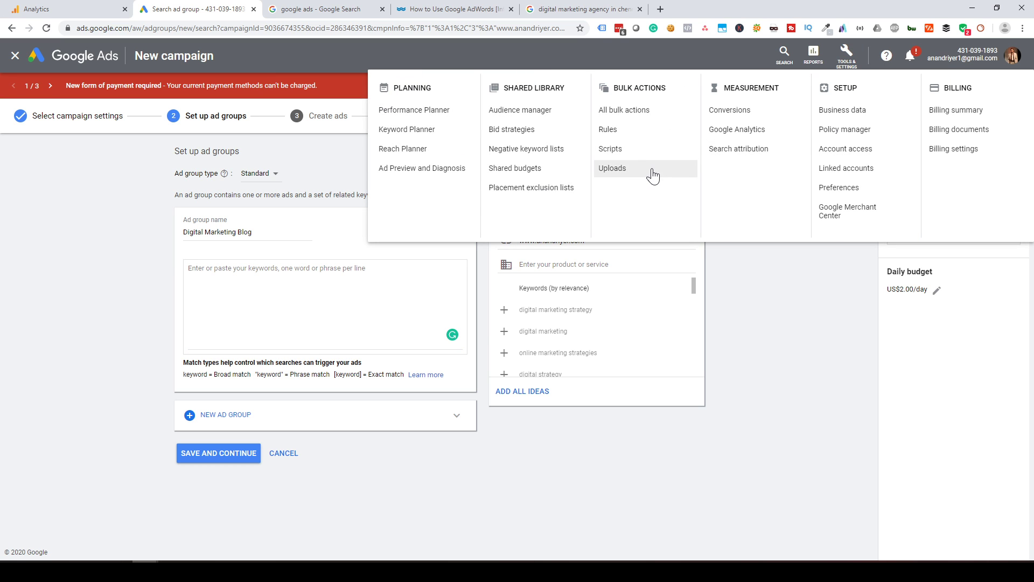
{"action": "right_click", "coordinate": [424, 131]}
{"action": "left_click", "coordinate": [470, 143]}
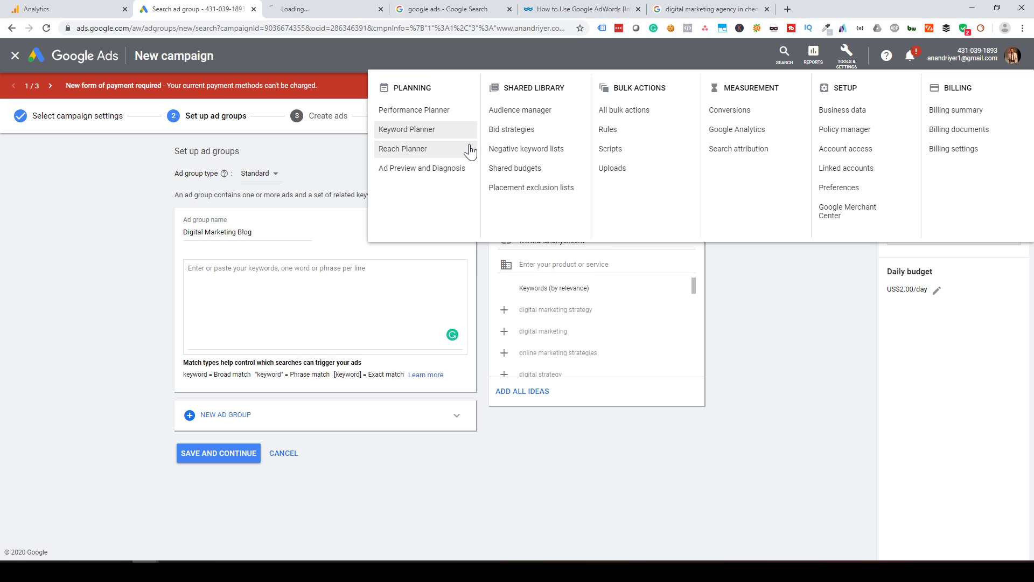
{"action": "key", "text": "ctrl+Tab"}
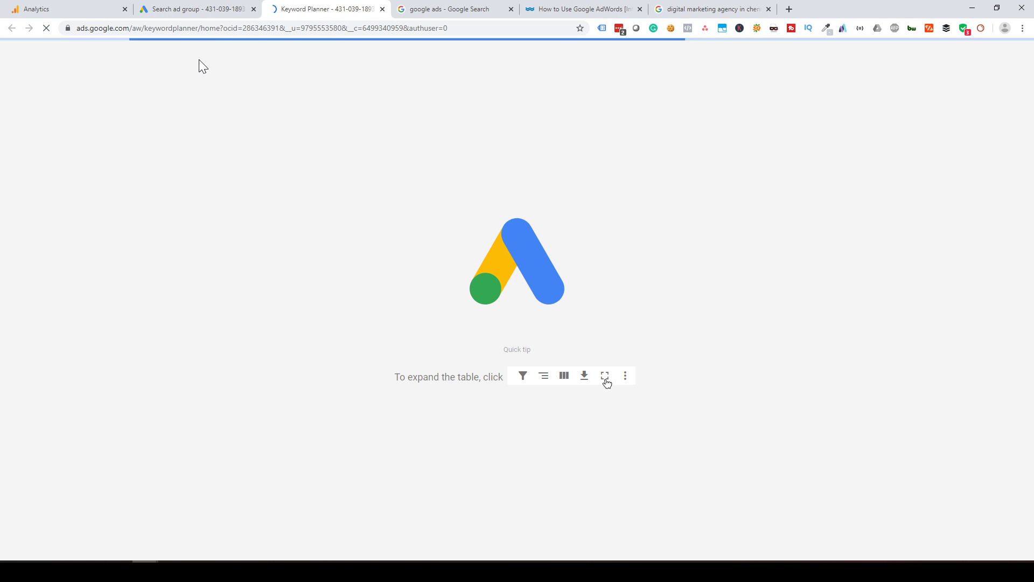
{"action": "left_click", "coordinate": [181, 6]}
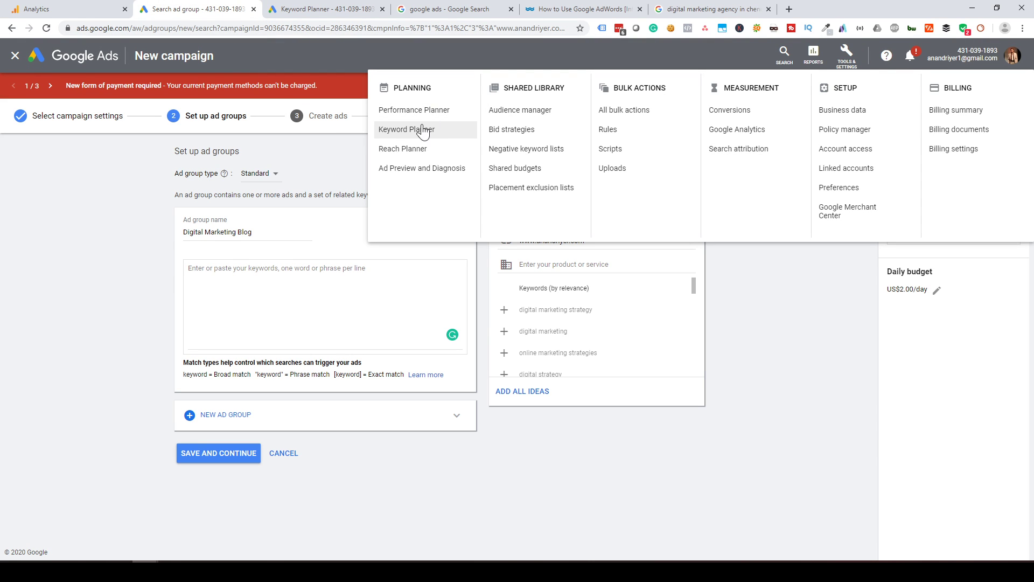
{"action": "left_click", "coordinate": [302, 9]}
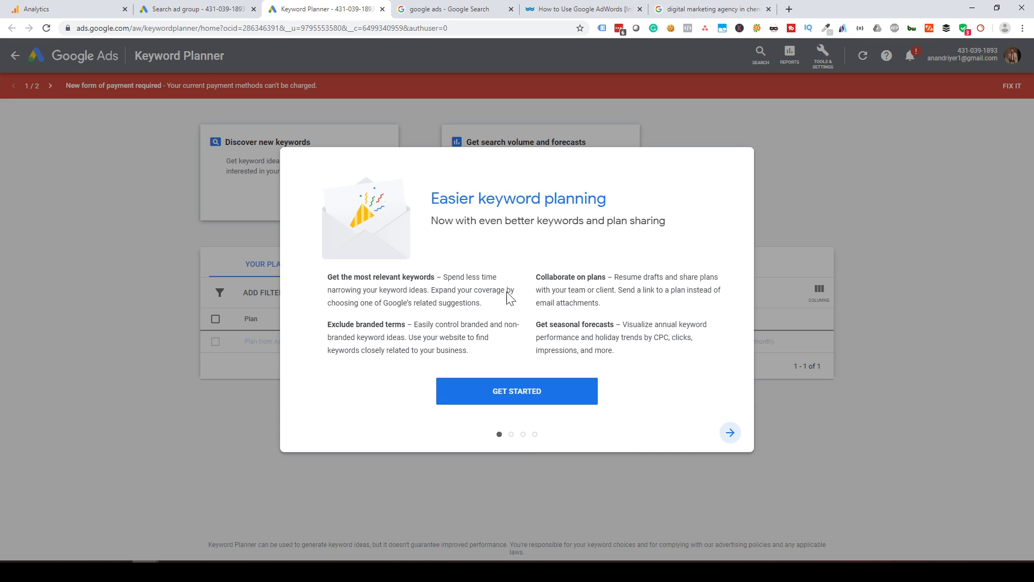
- Dismiss the Keyword Planner introduction and open Discover new keywords
{"action": "left_click", "coordinate": [542, 396]}
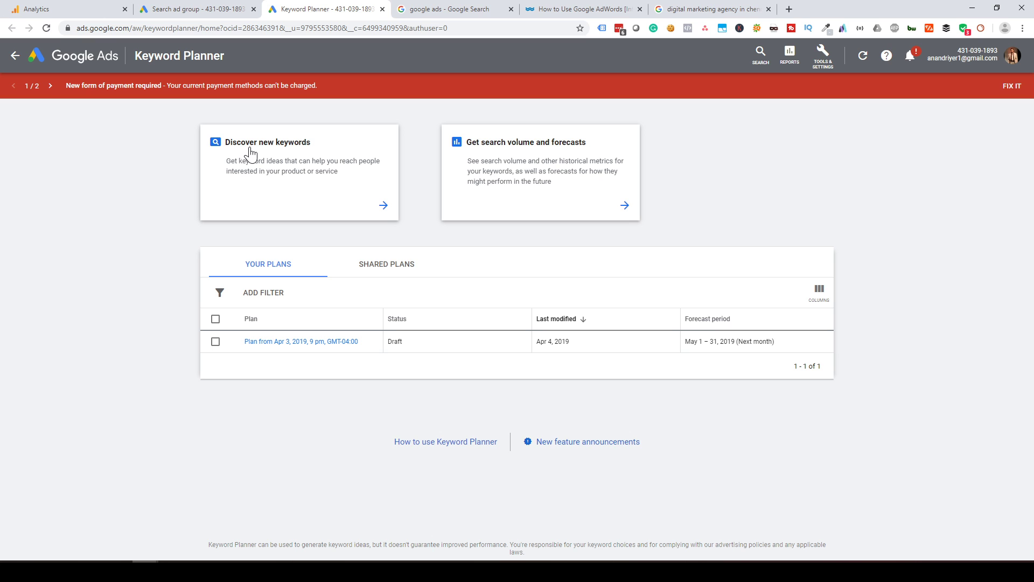
{"action": "left_click", "coordinate": [315, 173]}
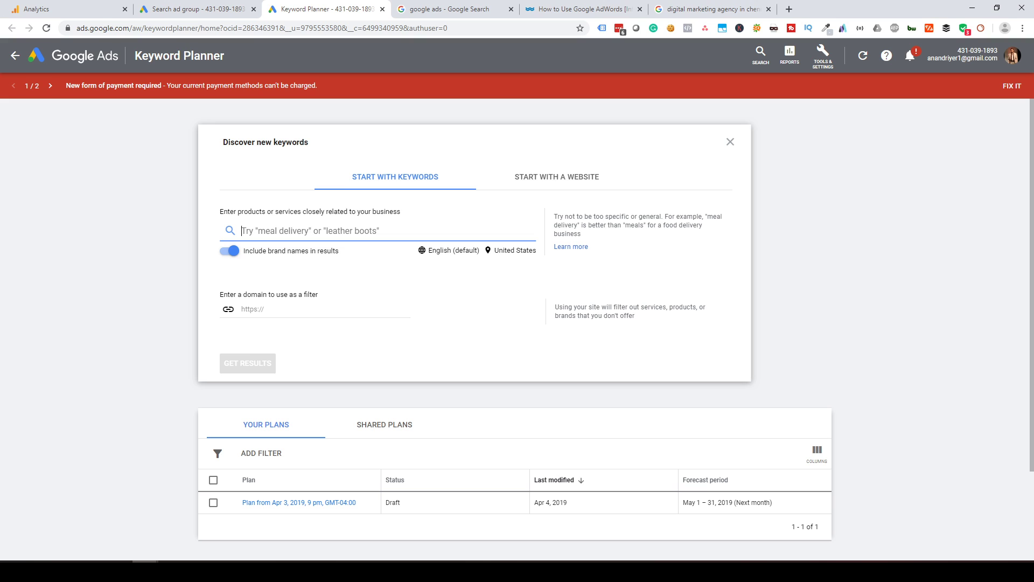
- Get keyword ideas for "digital marketing blog" in Discover new keywords
{"action": "type", "text": "digital marketing "}
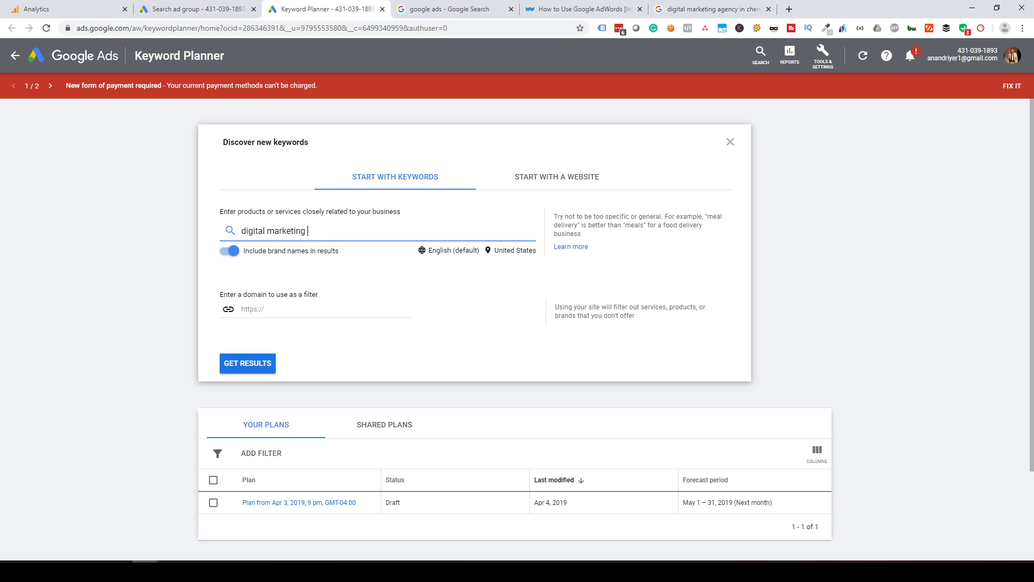
{"action": "type", "text": "blog"}
{"action": "left_click", "coordinate": [243, 367]}
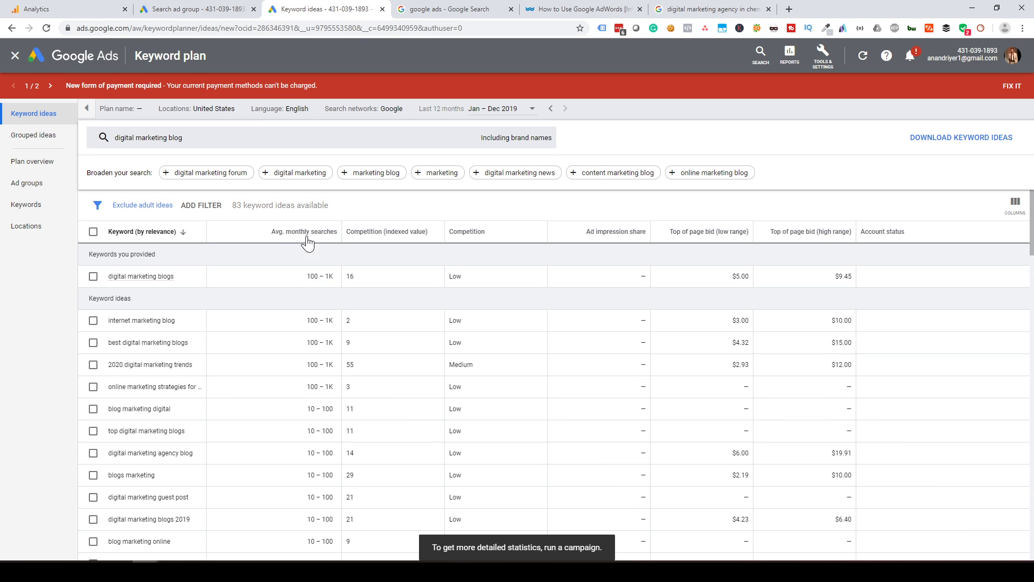
- Select the keyword ideas "marketing online blog", "guest post digital marketing", "3q digital blog" and "adobe summit blog"
{"action": "mouse_move", "coordinate": [271, 240]}
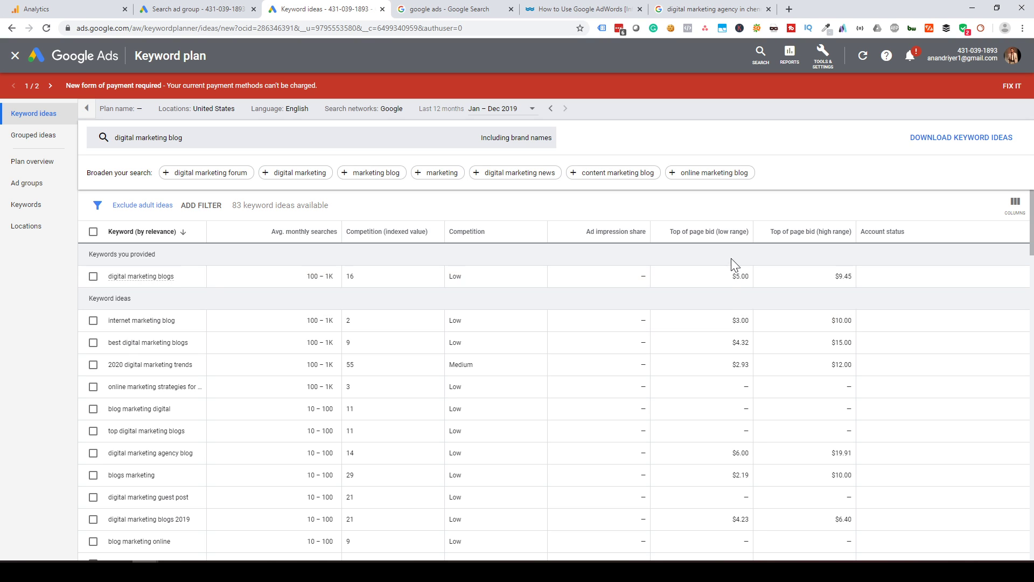
{"action": "scroll", "coordinate": [748, 368], "scroll_direction": "down", "scroll_amount": 2}
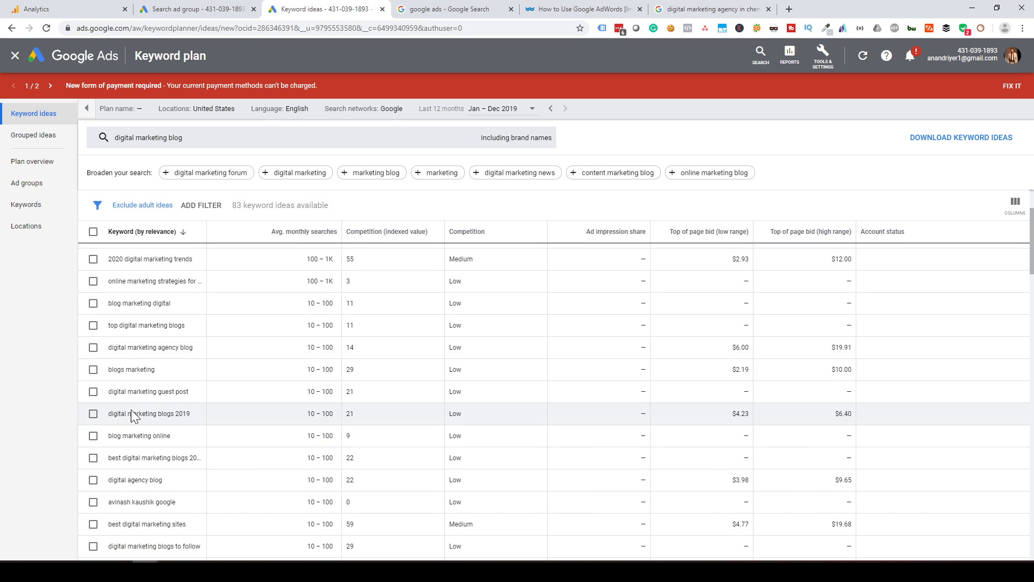
{"action": "scroll", "coordinate": [188, 428], "scroll_direction": "down", "scroll_amount": 2}
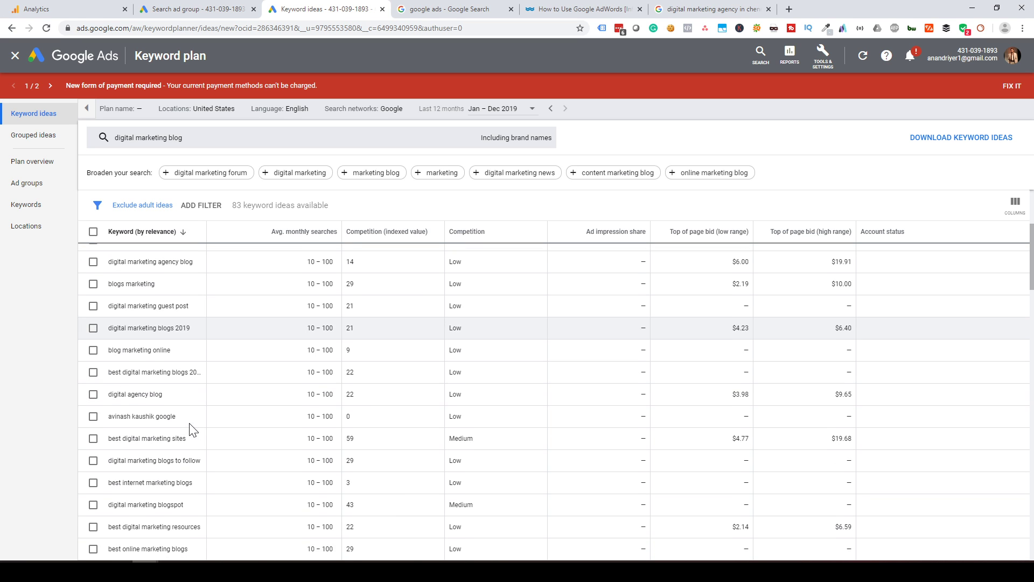
{"action": "scroll", "coordinate": [167, 326], "scroll_direction": "down", "scroll_amount": 4}
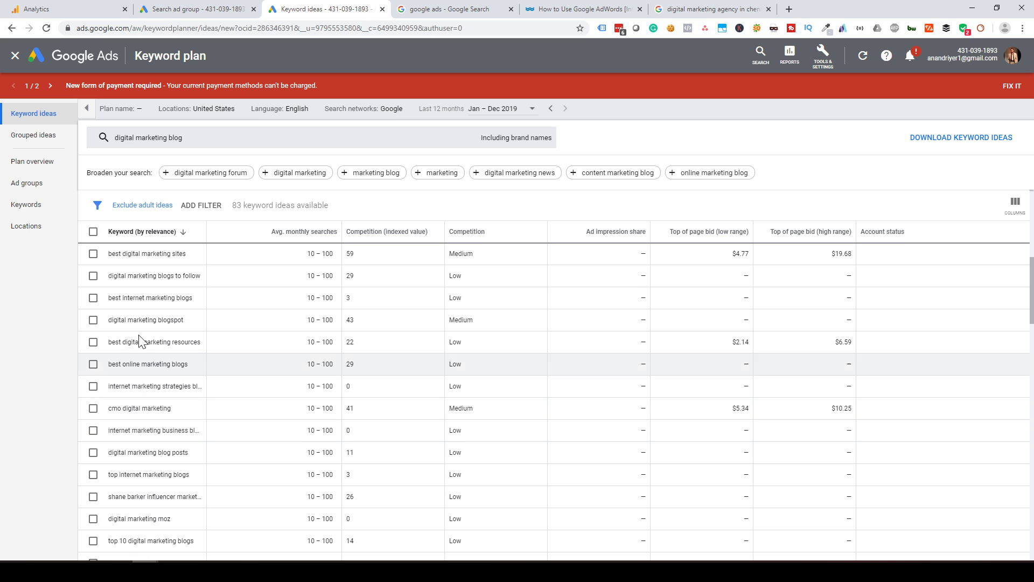
{"action": "scroll", "coordinate": [145, 320], "scroll_direction": "down", "scroll_amount": 5}
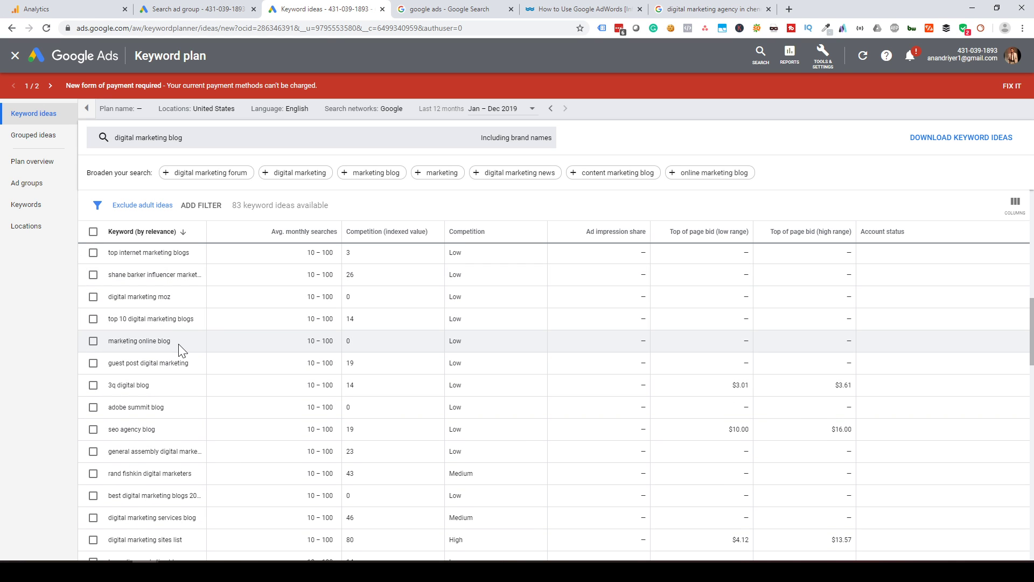
{"action": "scroll", "coordinate": [171, 364], "scroll_direction": "down", "scroll_amount": 2}
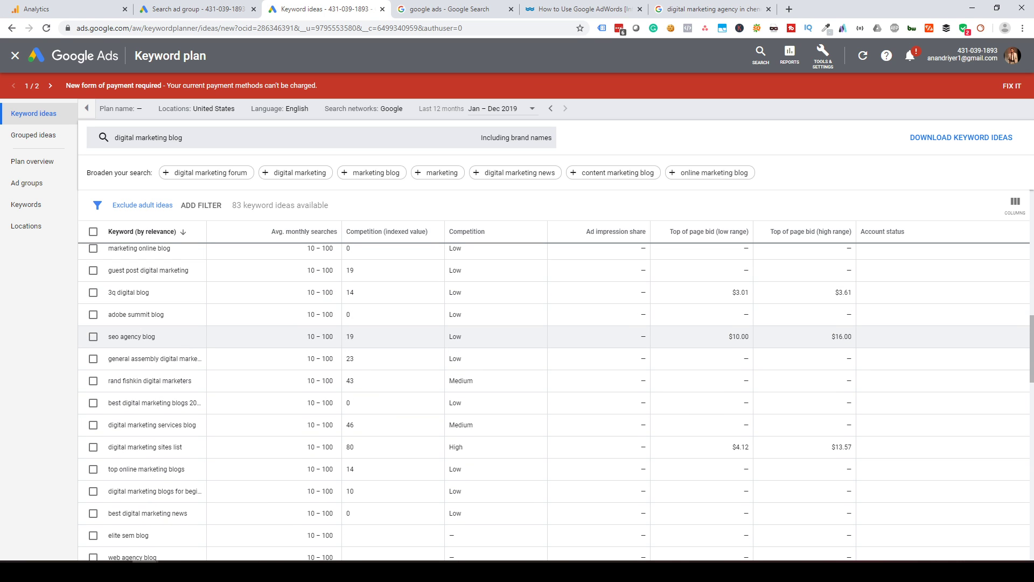
{"action": "left_click", "coordinate": [93, 249]}
{"action": "left_click", "coordinate": [93, 271]}
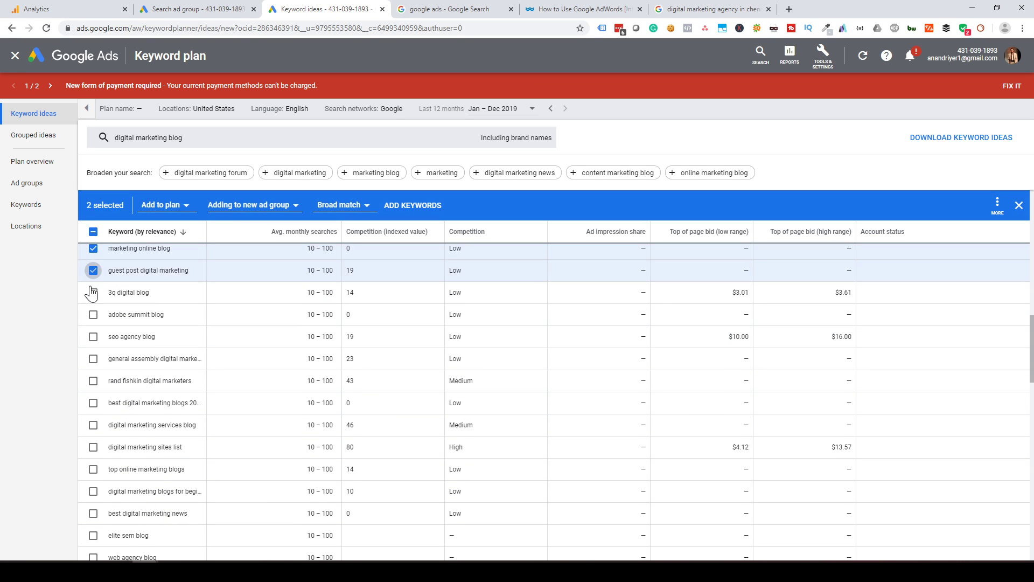
{"action": "left_click", "coordinate": [93, 292]}
{"action": "left_click", "coordinate": [93, 315]}
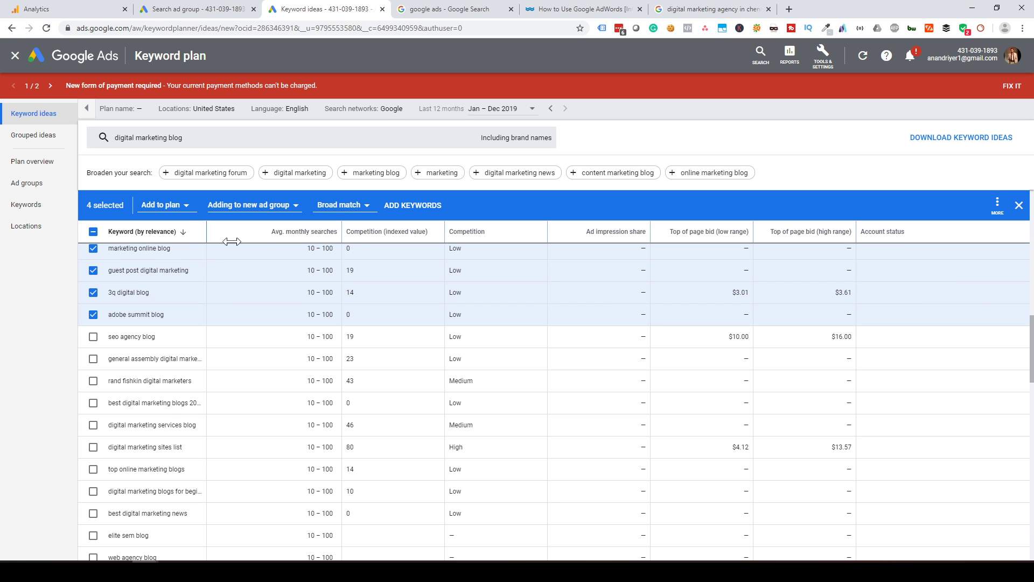
{"action": "scroll", "coordinate": [126, 310], "scroll_direction": "up", "scroll_amount": 1}
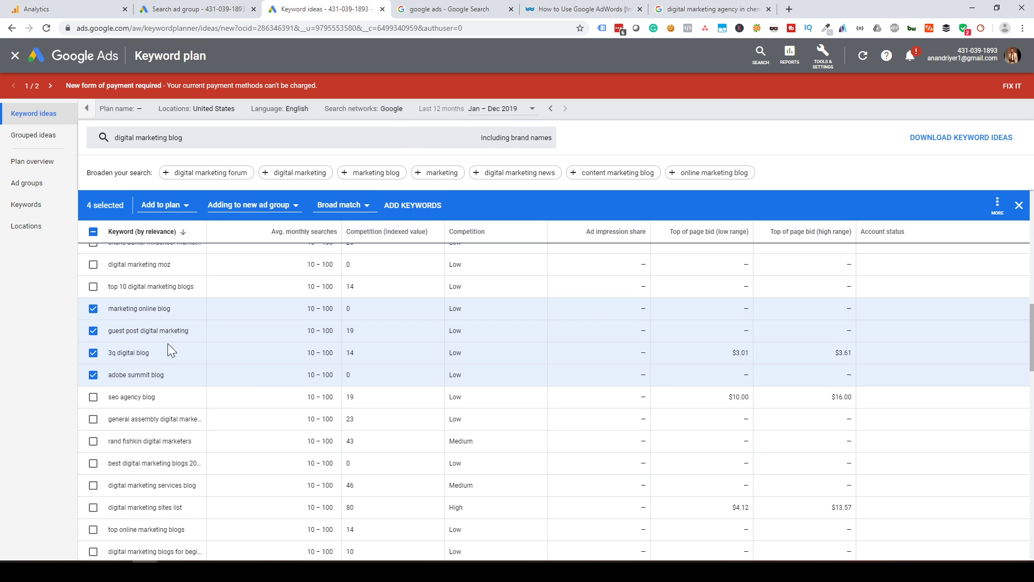
- Return to the campaign's ad group and enter the keywords "digital marketing blog", "best digital marketing blog", "digital strategies" and "digital marketing tips" on separate lines
{"action": "left_click", "coordinate": [197, 10]}
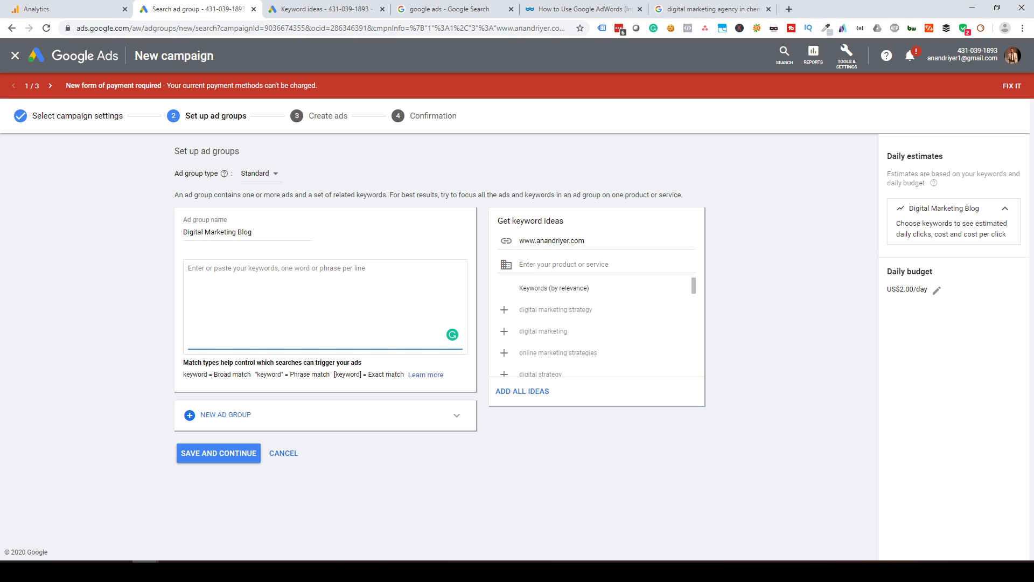
{"action": "type", "text": "digital"}
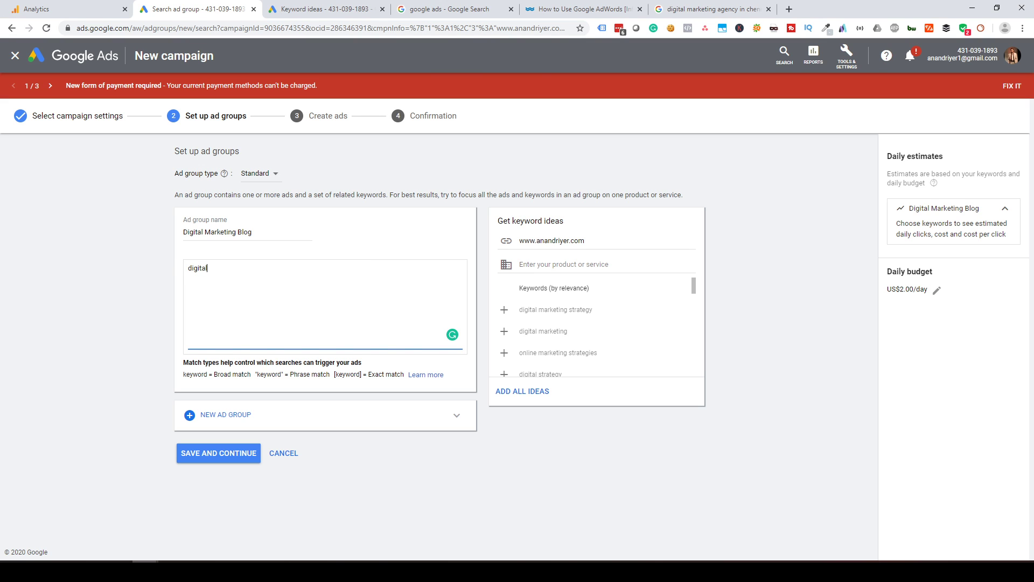
{"action": "type", "text": " marketing blog "}
{"action": "type", "text": "best d"}
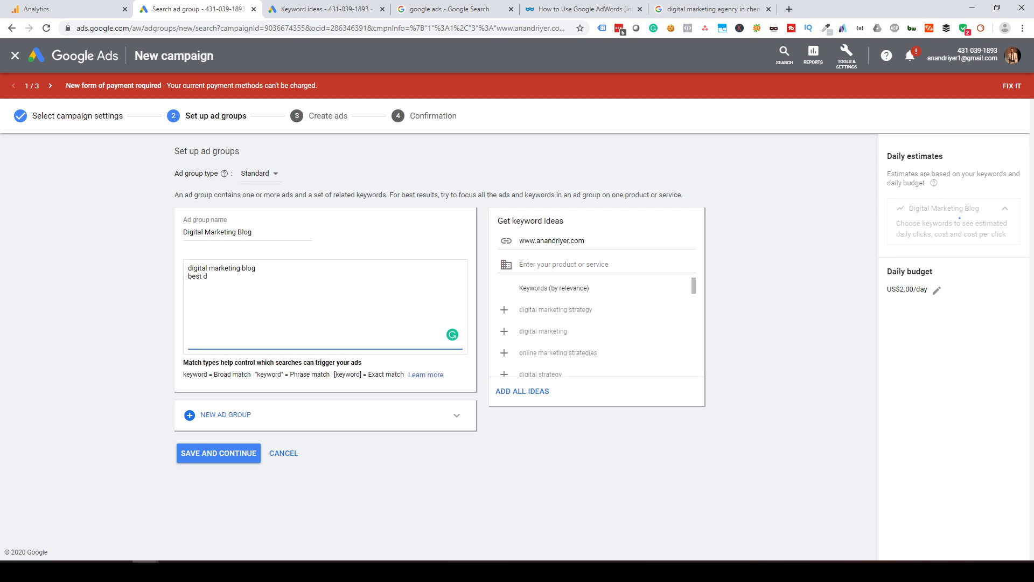
{"action": "type", "text": "igital marketing blog"}
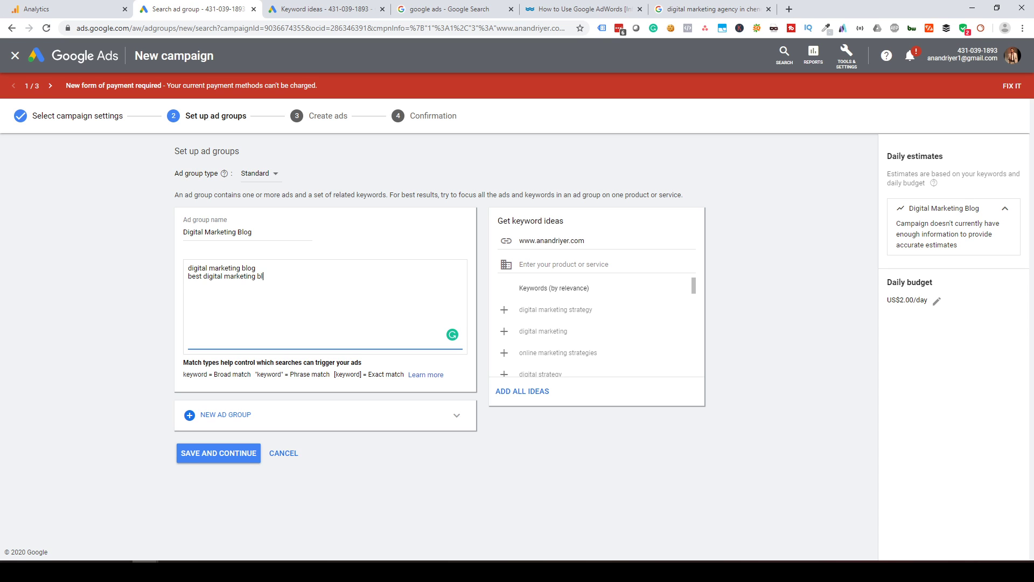
{"action": "key", "text": "Return"}
{"action": "type", "text": "dig"}
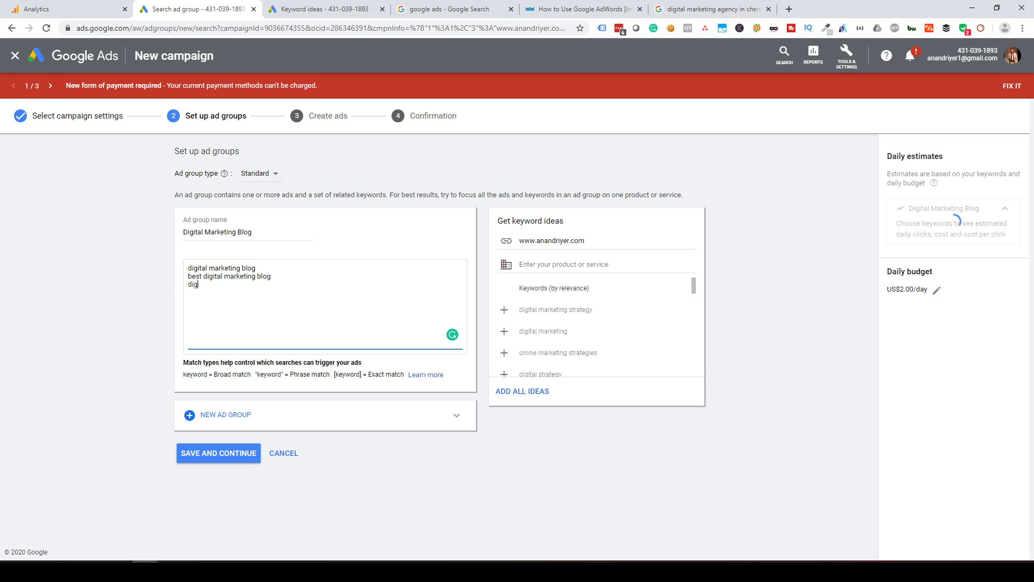
{"action": "type", "text": "ital strategies"}
{"action": "key", "text": "Return"}
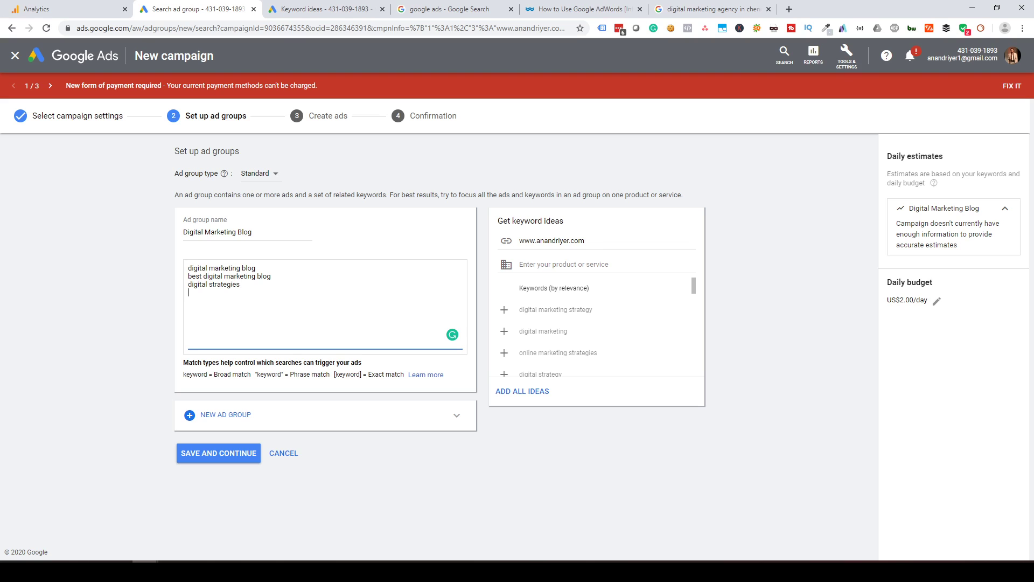
{"action": "type", "text": "digital "}
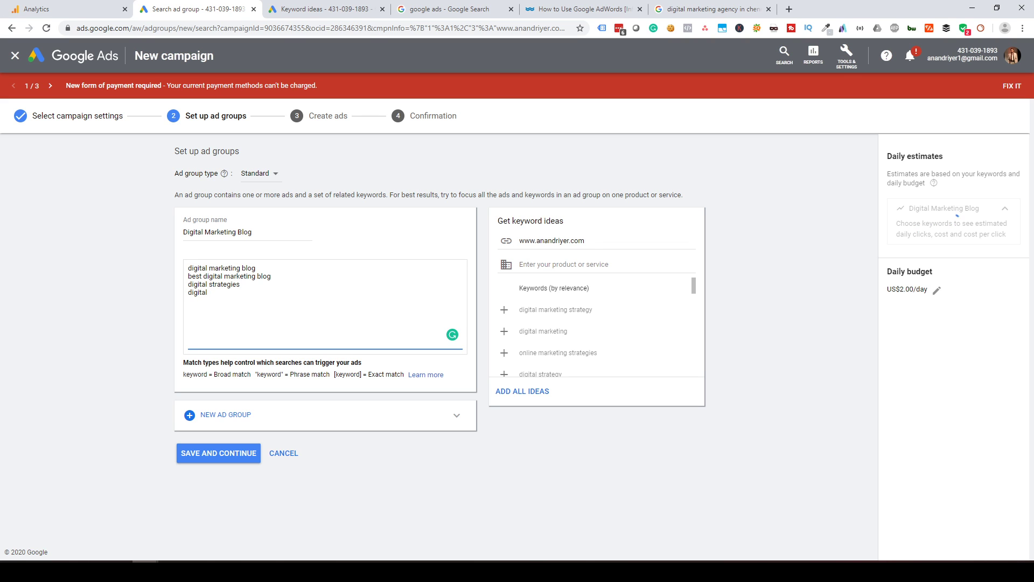
{"action": "type", "text": "marketing tips"}
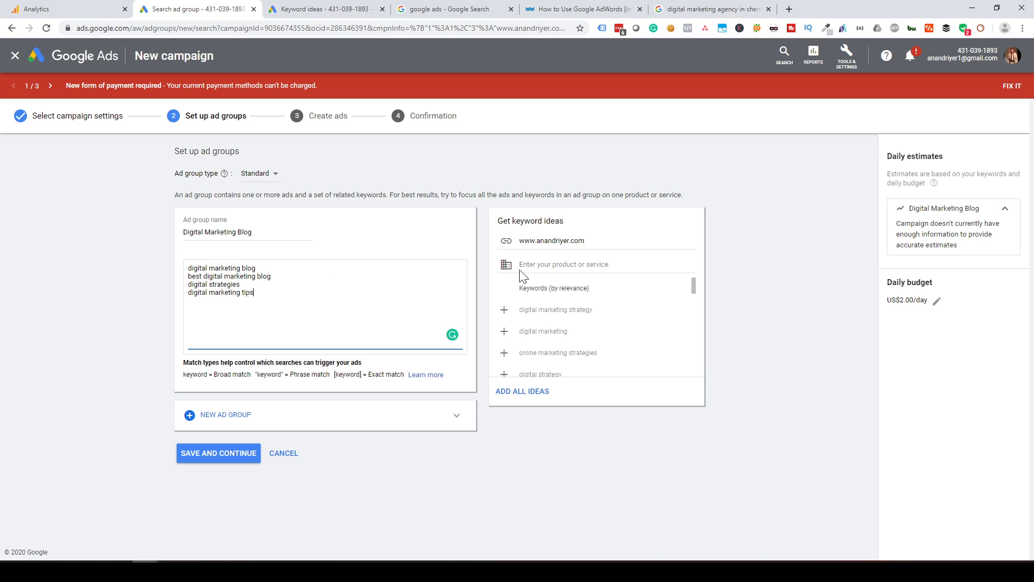
{"action": "left_click", "coordinate": [239, 268]}
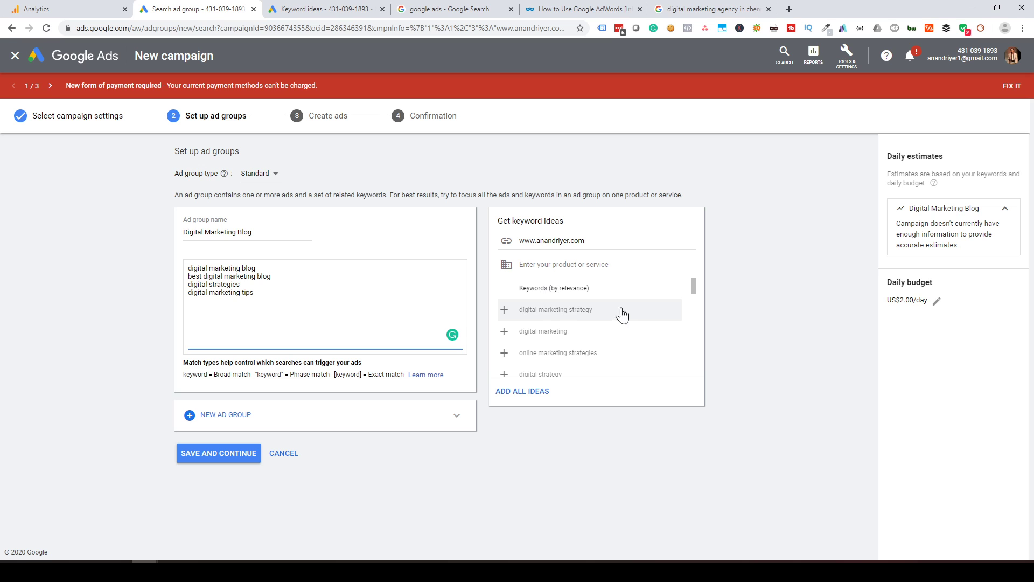
- Add the suggested keywords "digital marketing strategy", "online marketing strategies" and "internet marketing strategy", and save the ad group to continue to ad creation
{"action": "left_click", "coordinate": [545, 318]}
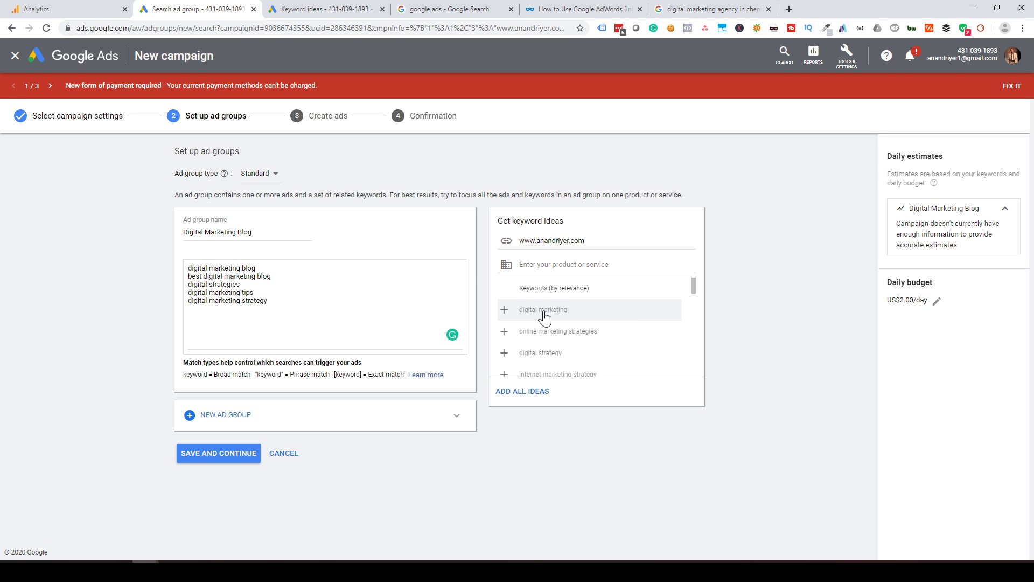
{"action": "left_click", "coordinate": [560, 335]}
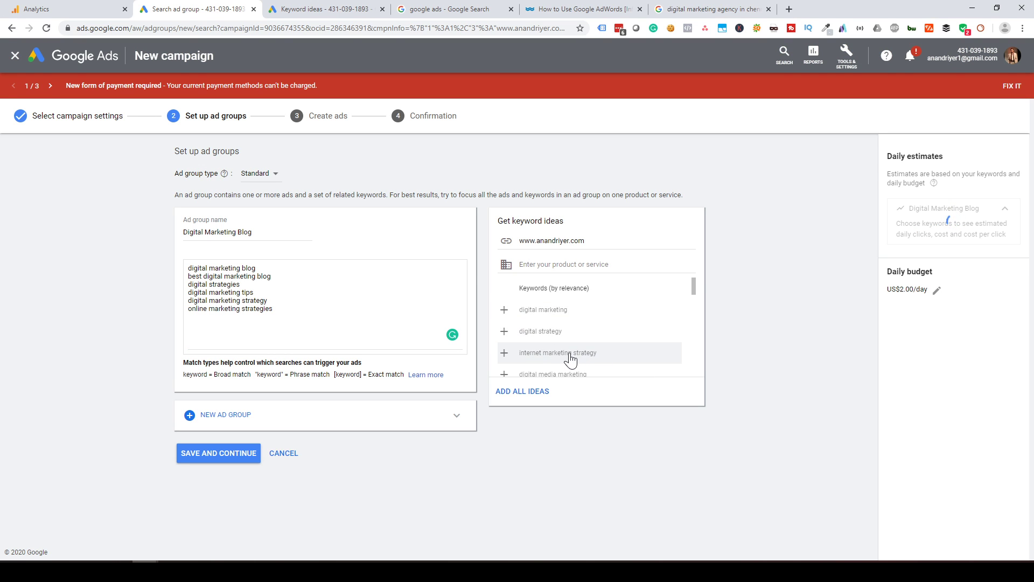
{"action": "left_click", "coordinate": [566, 355]}
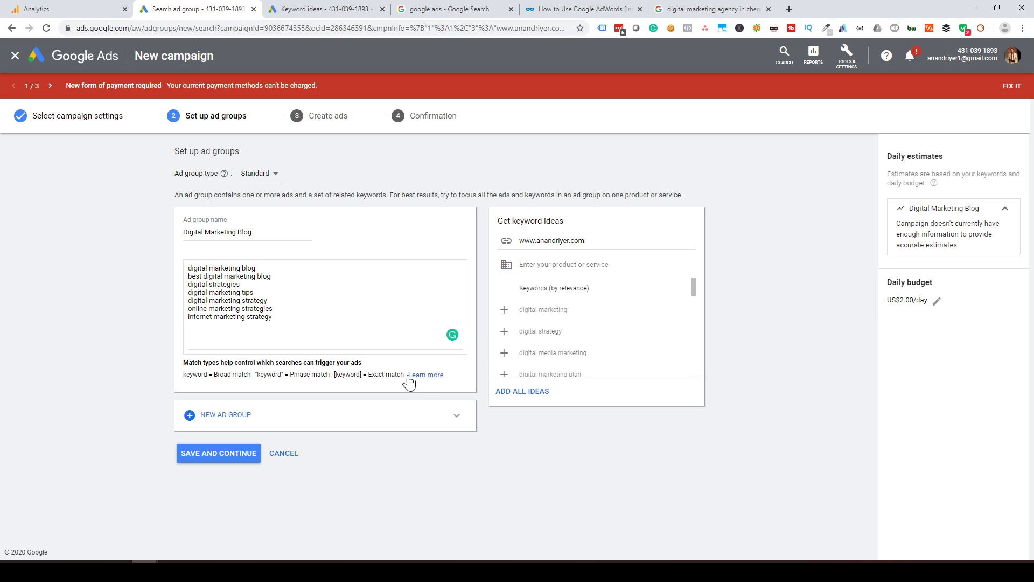
{"action": "left_click", "coordinate": [237, 454]}
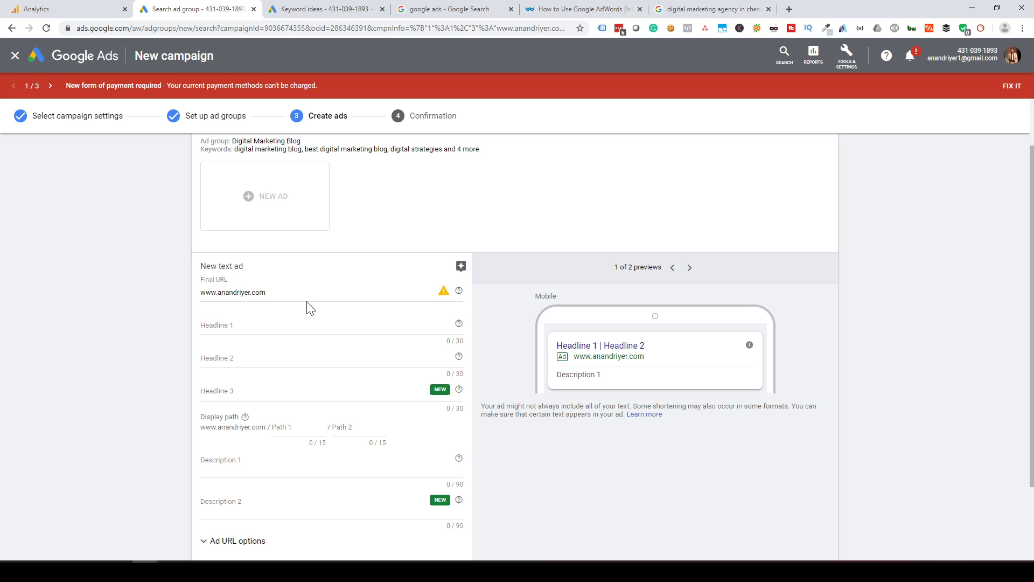
{"action": "mouse_move", "coordinate": [443, 293]}
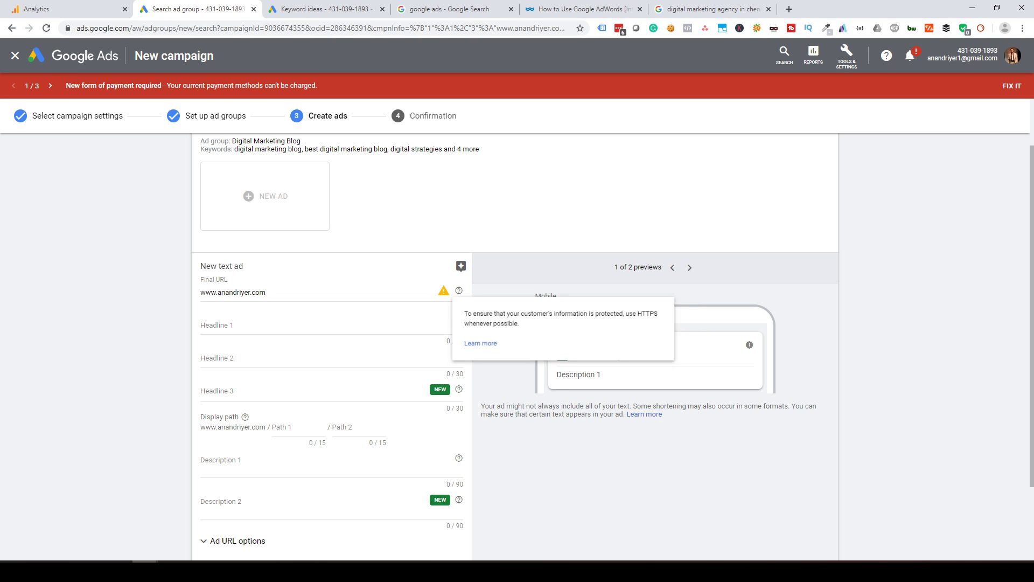
{"action": "left_click", "coordinate": [201, 292]}
{"action": "type", "text": "https:"}
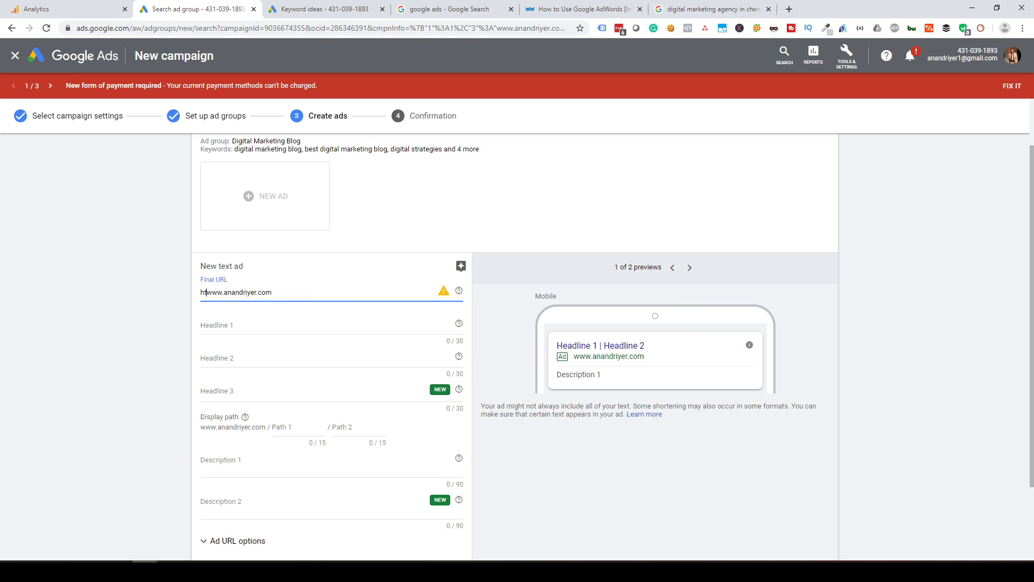
{"action": "type", "text": "//"}
- Enter the ad's three headlines: "Best Digital Marketing Blogs", "Tips, Tricks and Strategies" and "Visit website and subscribe"
{"action": "left_click", "coordinate": [265, 326]}
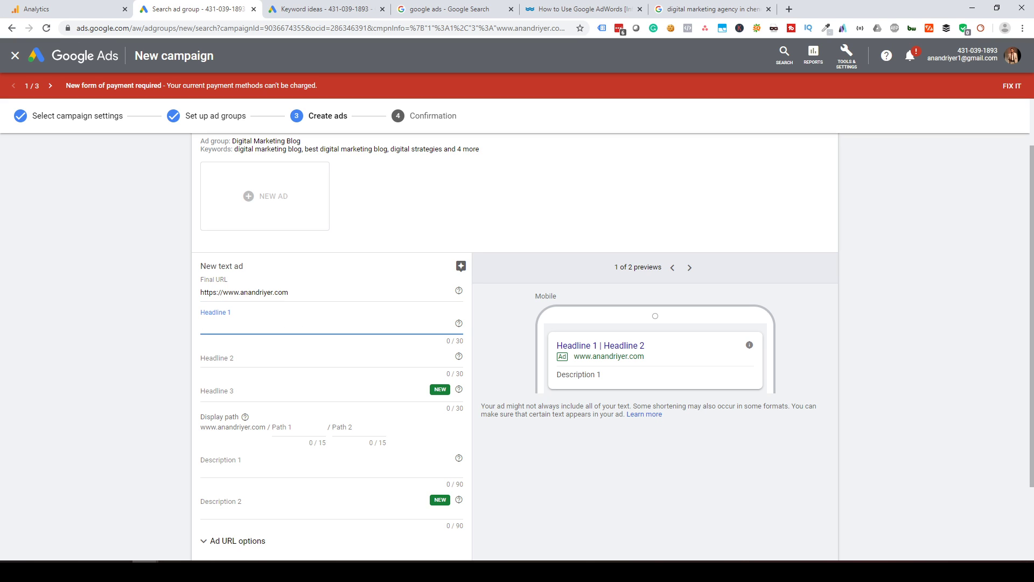
{"action": "type", "text": "Best Digital"}
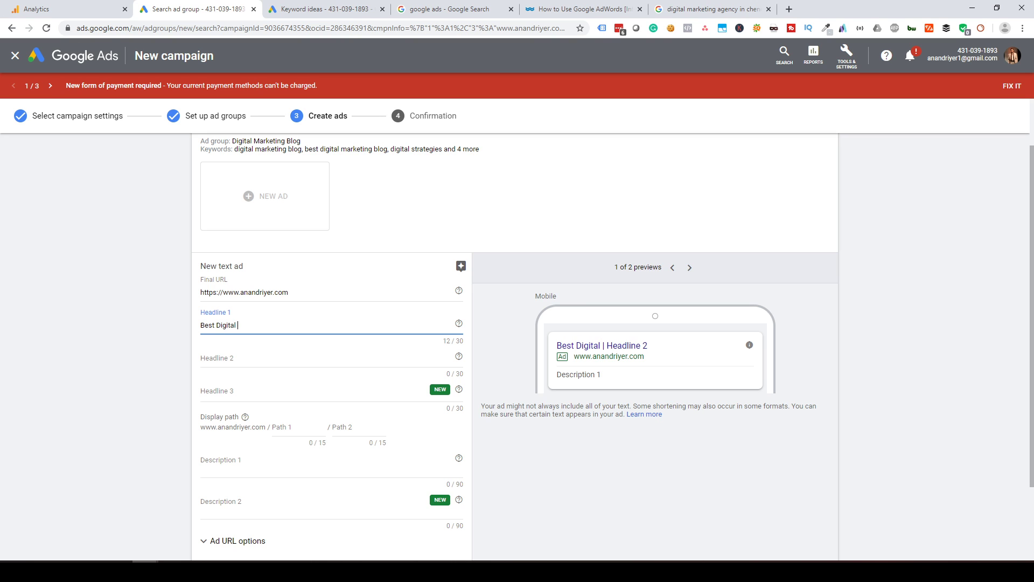
{"action": "type", "text": " Marketing Blogs"}
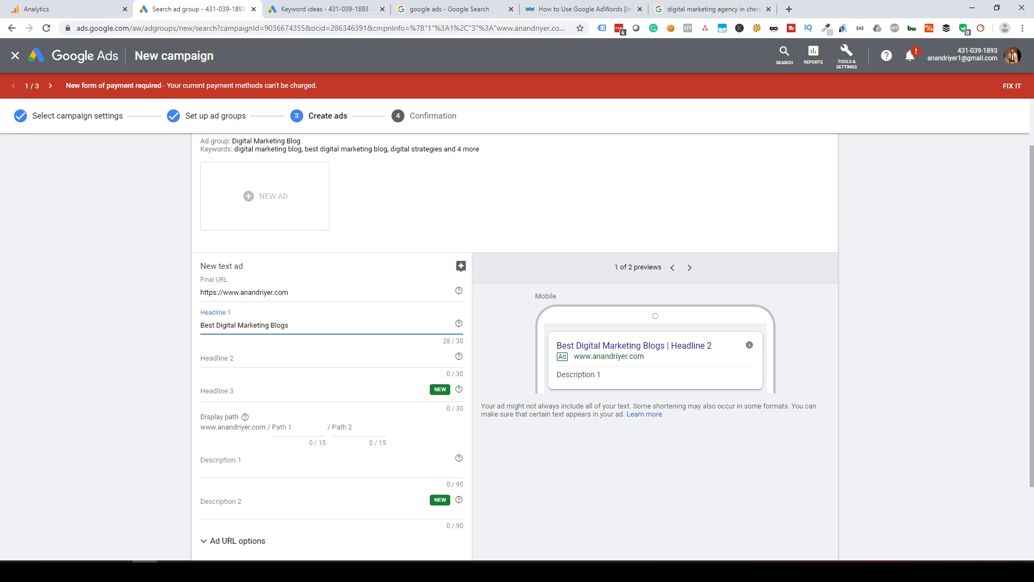
{"action": "key", "text": "Tab"}
{"action": "key", "text": "Tab"}
{"action": "type", "text": "T"}
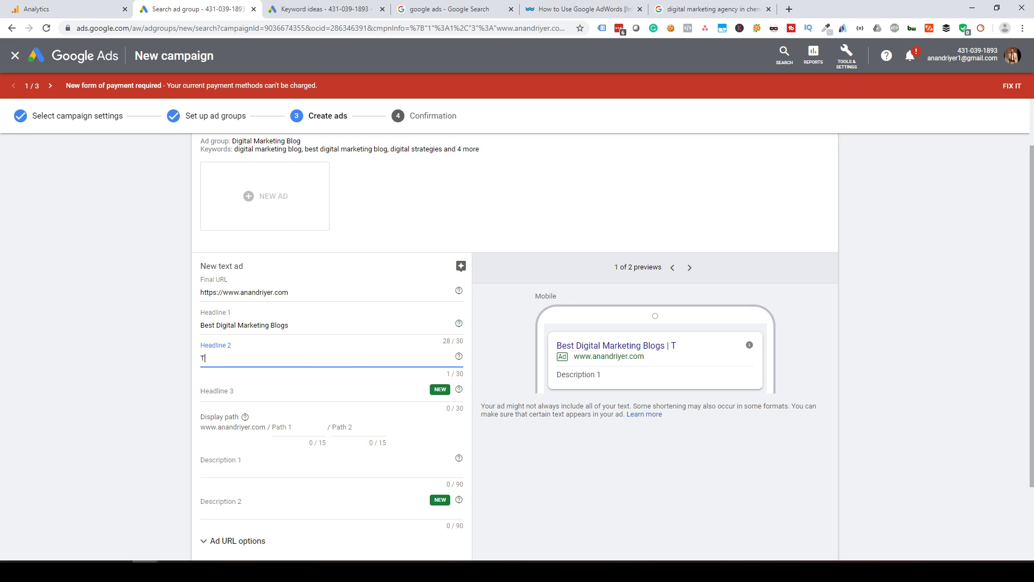
{"action": "type", "text": "ips, Tricks and Strategies"}
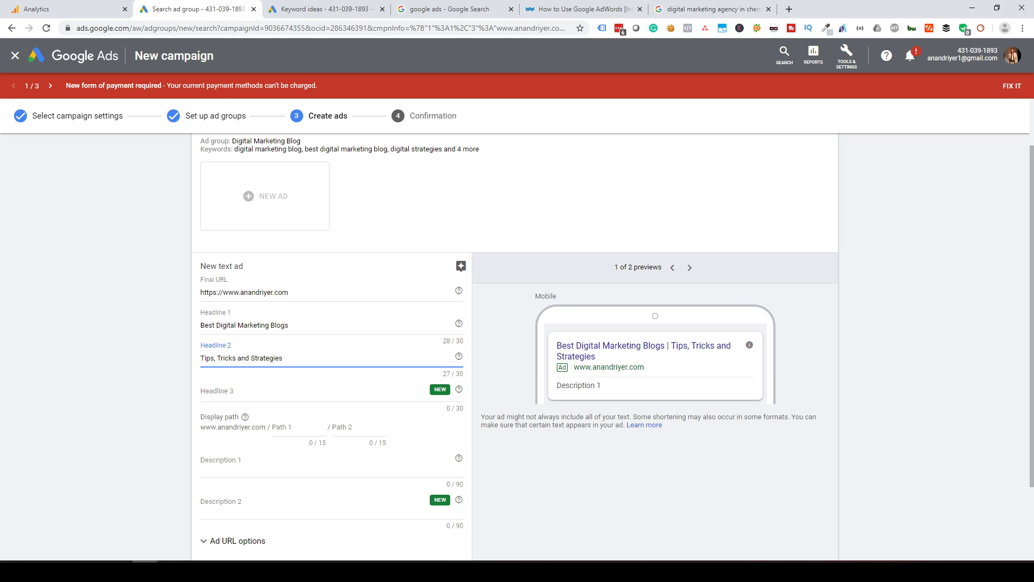
{"action": "left_click", "coordinate": [270, 391]}
{"action": "type", "text": "Visit we"}
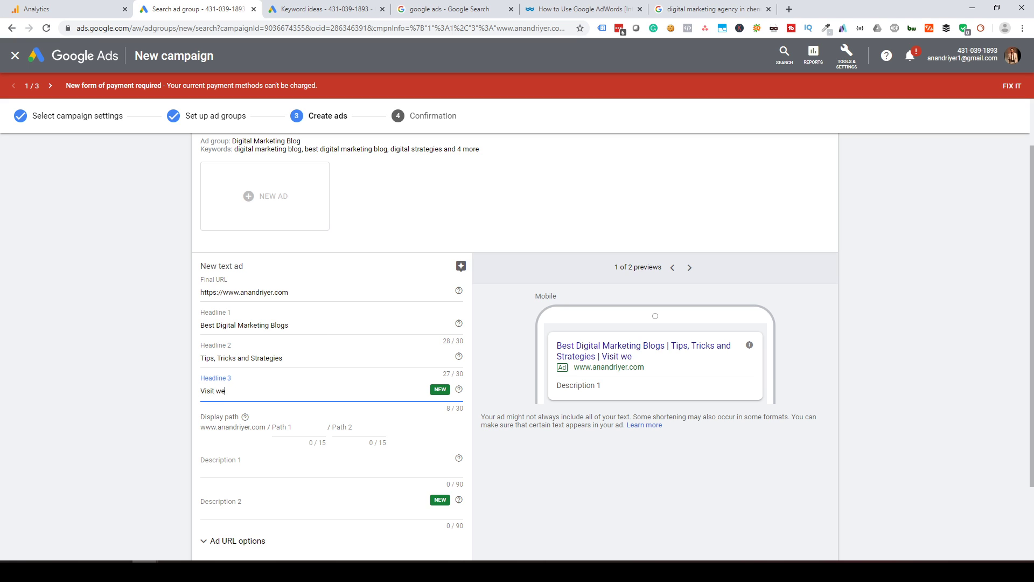
{"action": "type", "text": "bsite and subscribe"}
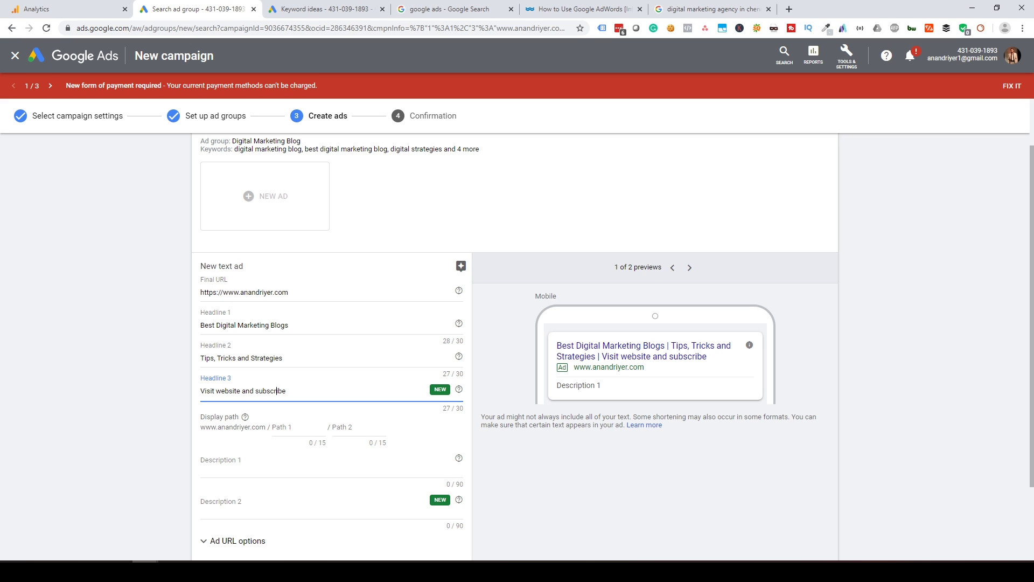
- Set the first part of the ad's display path to "blog" and go to the Description 1 field
{"action": "scroll", "coordinate": [277, 391], "scroll_direction": "down", "scroll_amount": 1}
{"action": "left_click", "coordinate": [273, 354]}
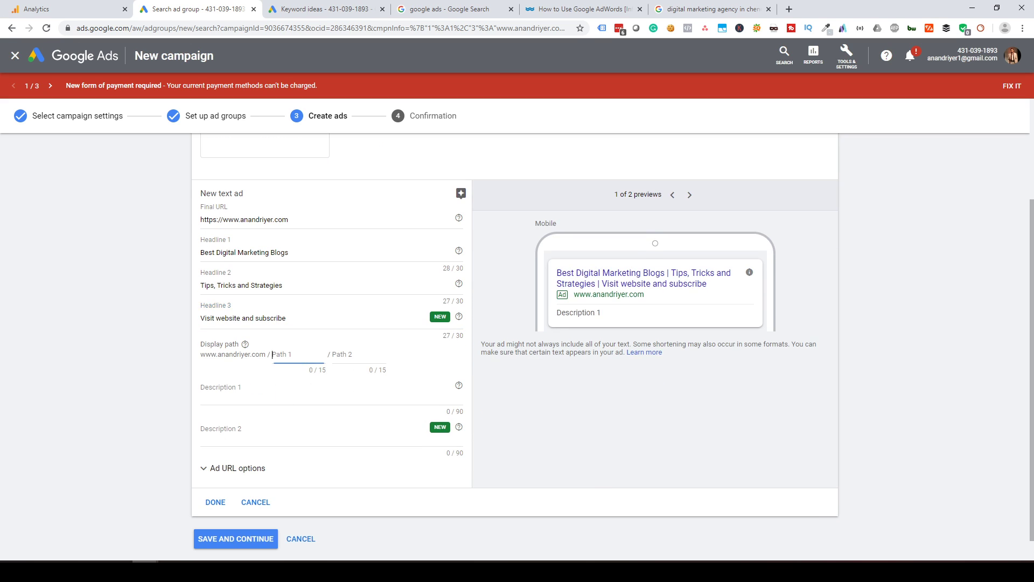
{"action": "type", "text": "blog"}
{"action": "left_click", "coordinate": [540, 466]}
{"action": "left_click", "coordinate": [377, 390]}
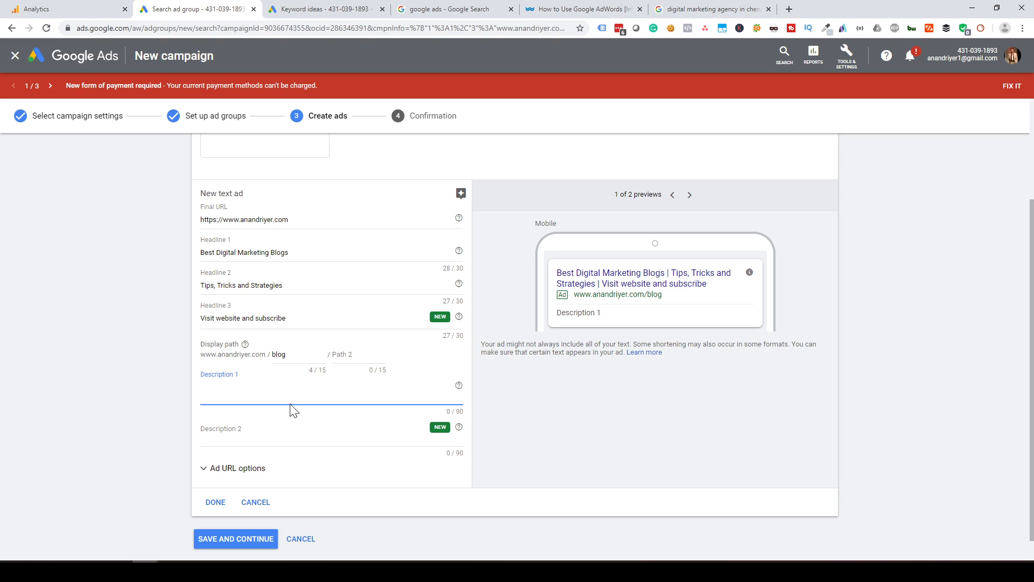
- Set the ad's Description 1 to "Find out the best tips and strategies from our experts in digital marketing."
{"action": "type", "text": "Find out the best tip"}
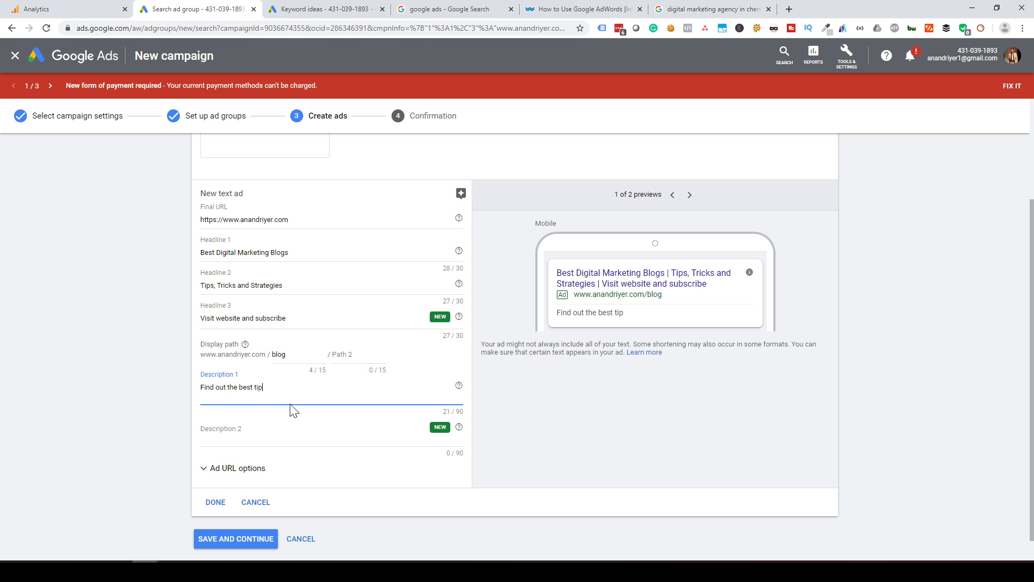
{"action": "type", "text": "s and strategies from our ex"}
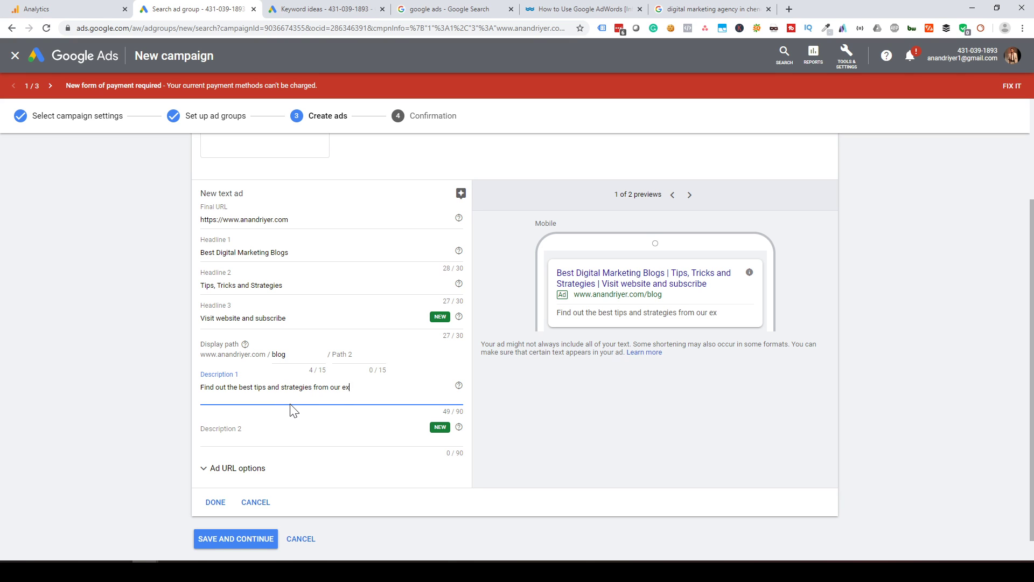
{"action": "type", "text": "perts in digital marketing."}
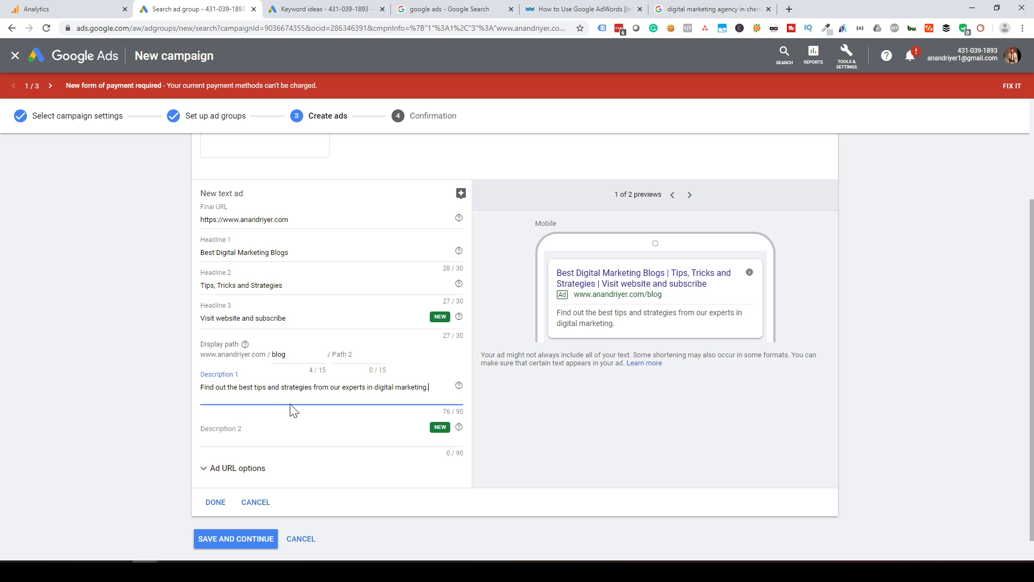
- Set the ad's Description 2 to "Supercharge your marketing and increase your sales. Visit website and subscribe!"
{"action": "key", "text": "Tab"}
{"action": "left_click", "coordinate": [274, 429]}
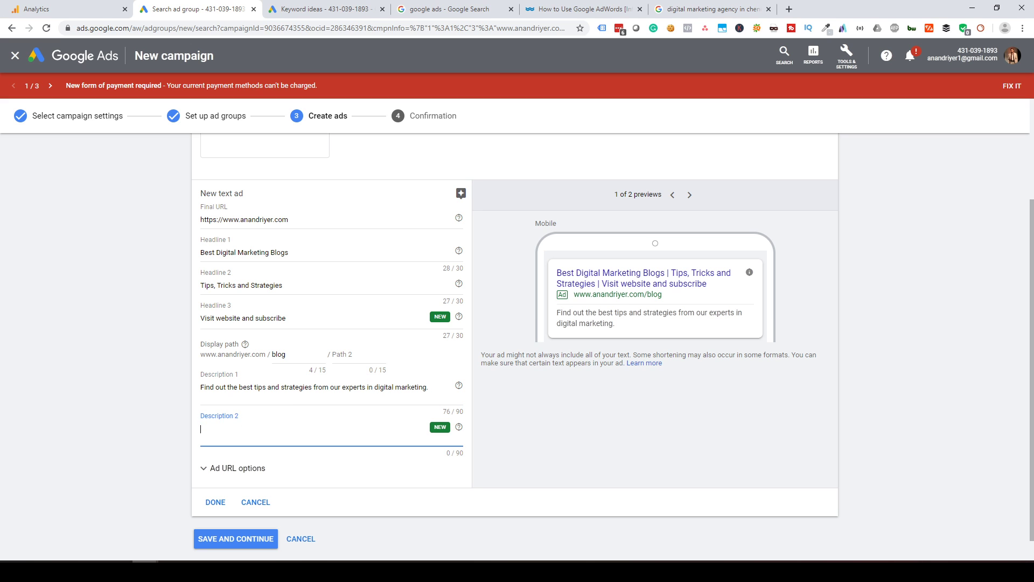
{"action": "type", "text": "Super c"}
{"action": "key", "text": "BackSpace"}
{"action": "key", "text": "BackSpace"}
{"action": "type", "text": "charge your marketing"}
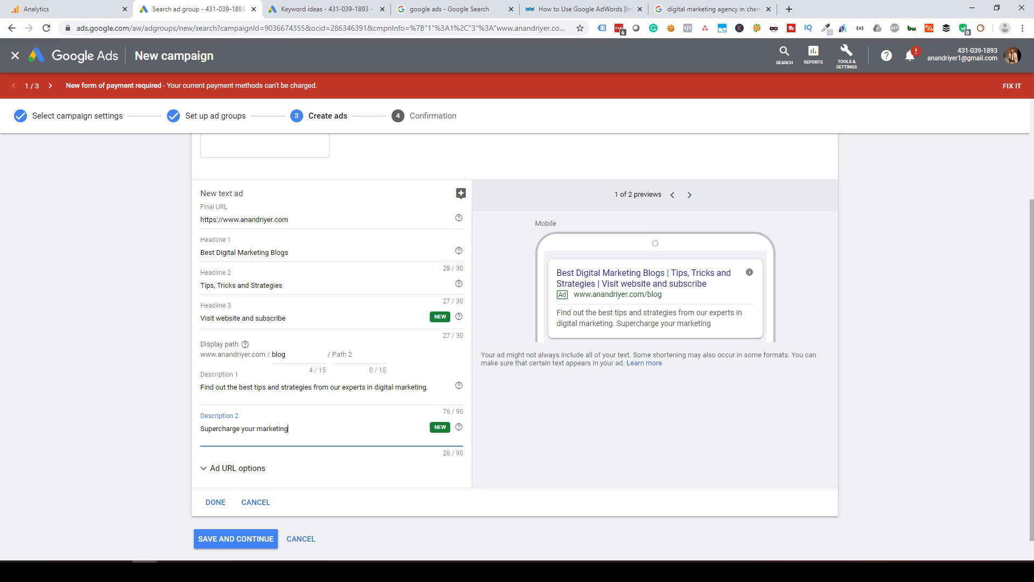
{"action": "type", "text": " and increase y"}
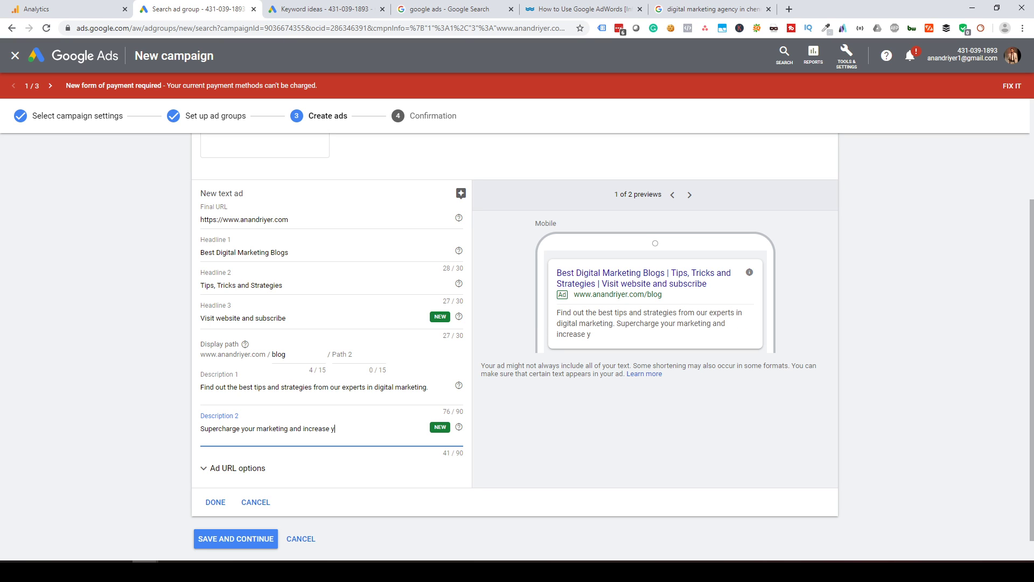
{"action": "type", "text": "our sales. Visit website and subs"}
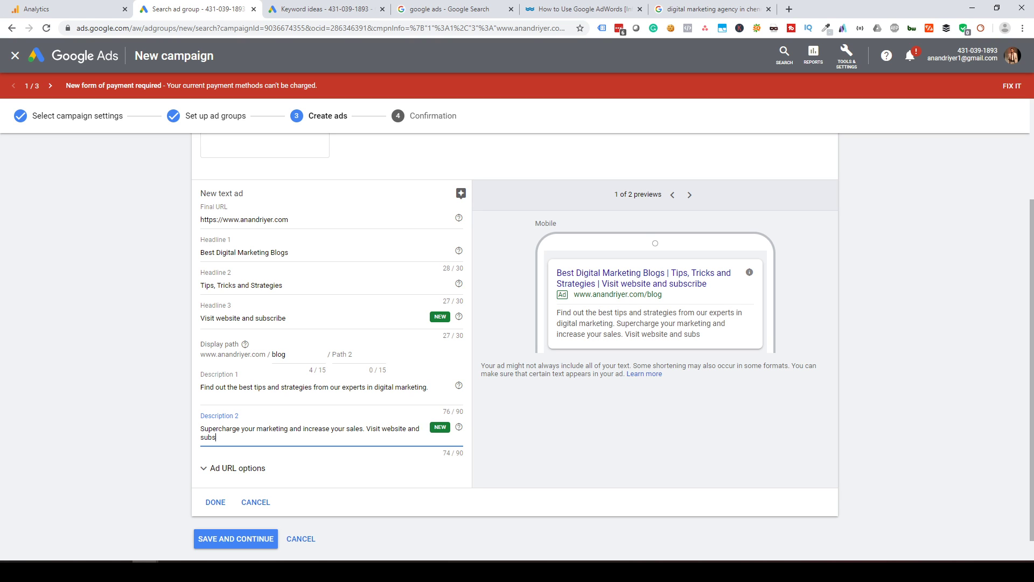
{"action": "type", "text": "cribe to our"}
{"action": "key", "text": "BackSpace"}
{"action": "key", "text": "BackSpace"}
{"action": "key", "text": "BackSpace"}
{"action": "key", "text": "BackSpace"}
{"action": "key", "text": "BackSpace"}
{"action": "key", "text": "BackSpace"}
{"action": "key", "text": "BackSpace"}
{"action": "type", "text": "to the blog"}
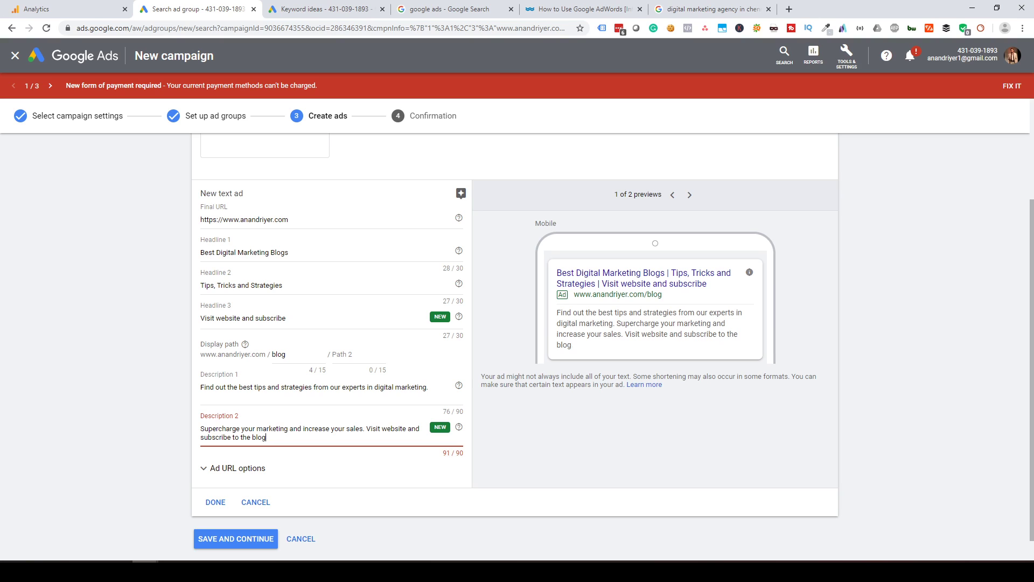
{"action": "key", "text": "BackSpace"}
{"action": "key", "text": "BackSpace"}
{"action": "key", "text": "BackSpace"}
{"action": "key", "text": "BackSpace"}
{"action": "key", "text": "BackSpace"}
{"action": "key", "text": "BackSpace"}
{"action": "key", "text": "BackSpace"}
{"action": "key", "text": "BackSpace"}
{"action": "key", "text": "BackSpace"}
{"action": "key", "text": "BackSpace"}
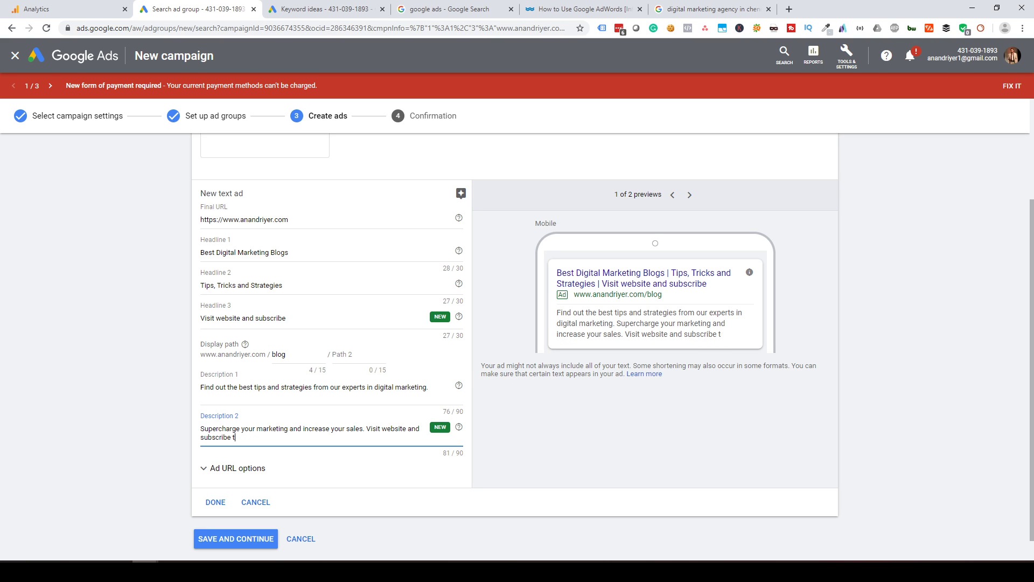
{"action": "key", "text": "BackSpace"}
{"action": "key", "text": "BackSpace"}
{"action": "left_click", "coordinate": [84, 339]}
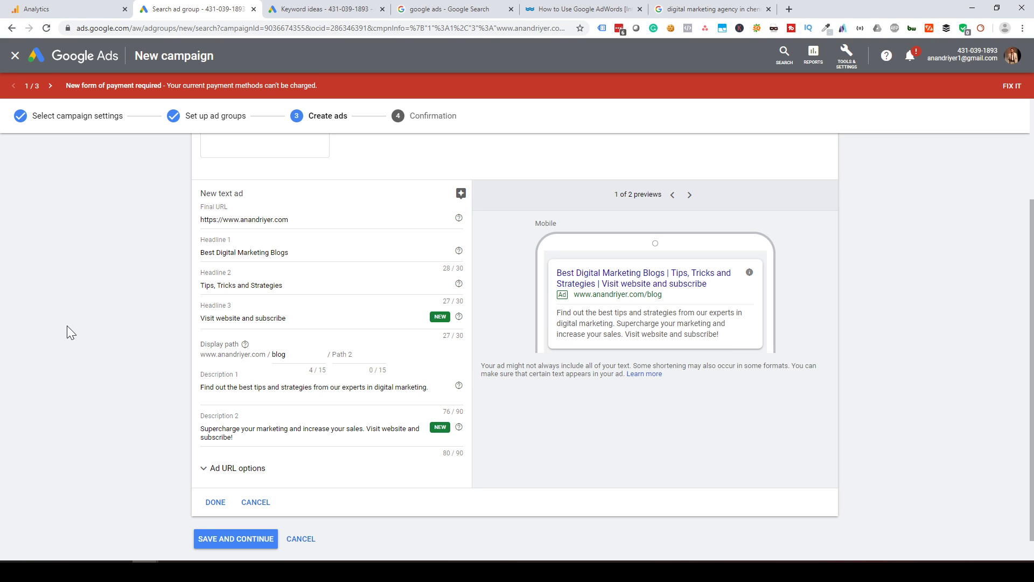
- Review the text ad's mobile preview and switch to its desktop preview
{"action": "left_click_drag", "start_coordinate": [734, 339], "coordinate": [565, 273]}
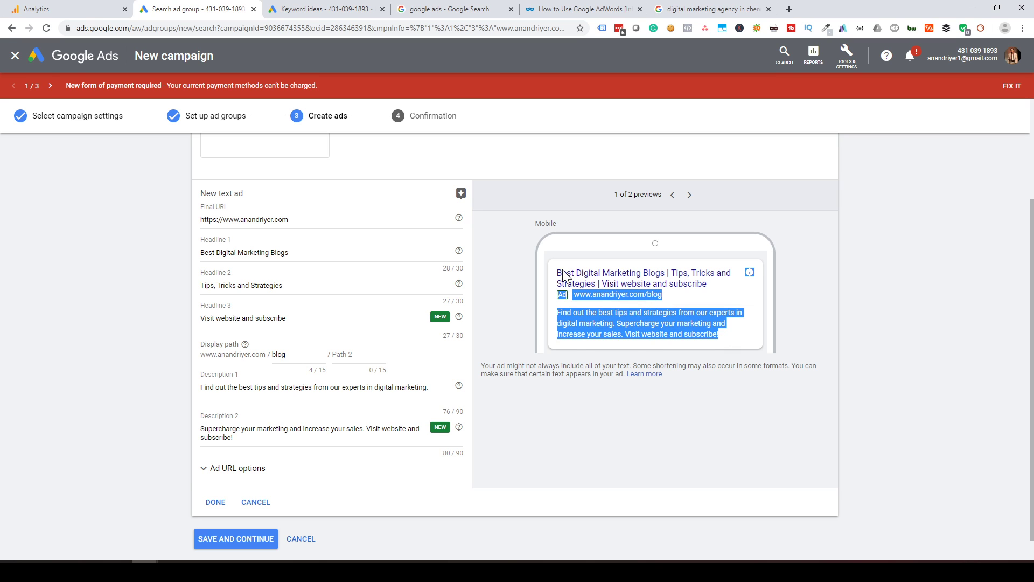
{"action": "left_click", "coordinate": [780, 492]}
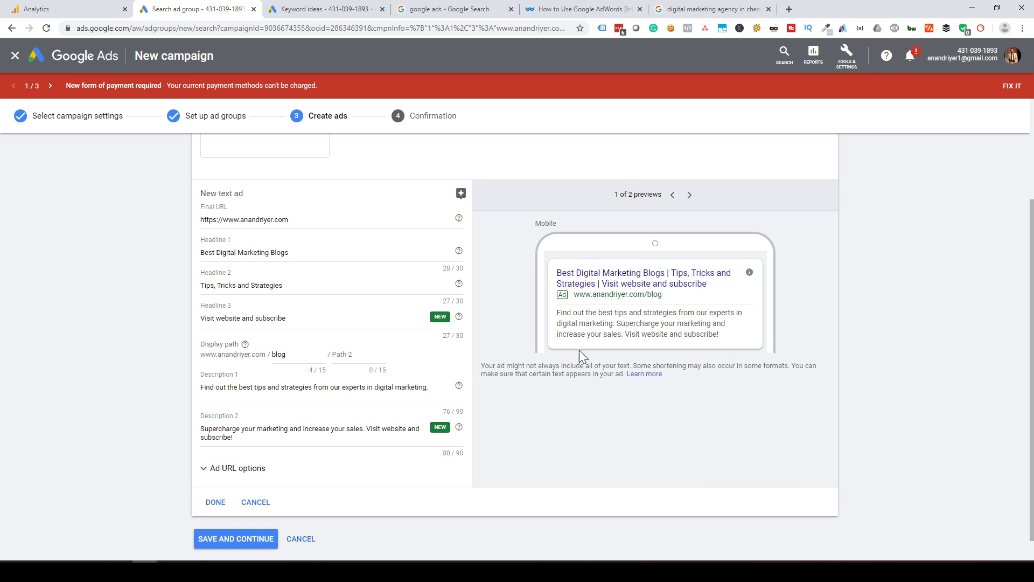
{"action": "left_click", "coordinate": [690, 195]}
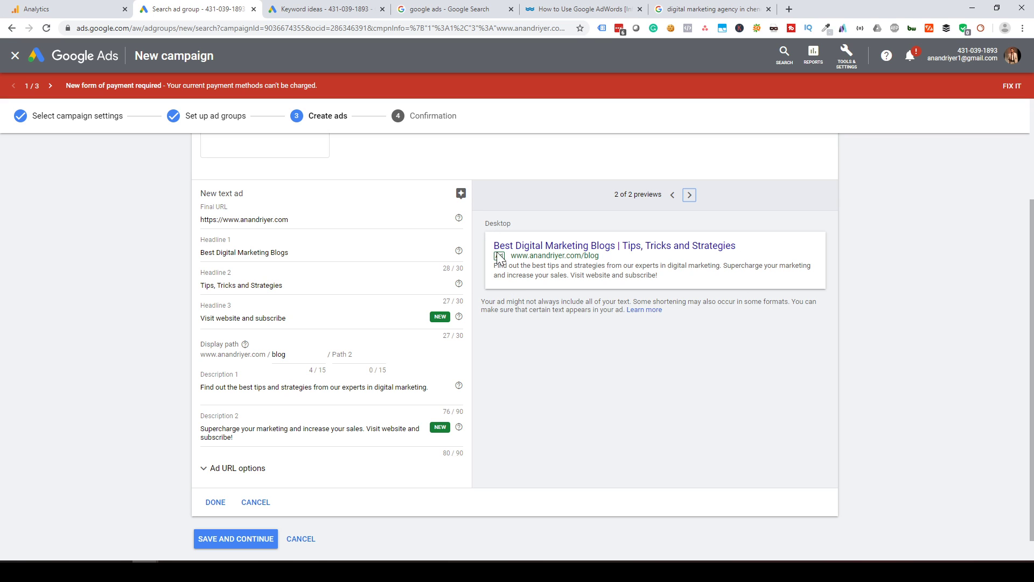
- Finish and save the text ad, and continue from the confirmation summary to the new campaign
{"action": "left_click", "coordinate": [216, 502]}
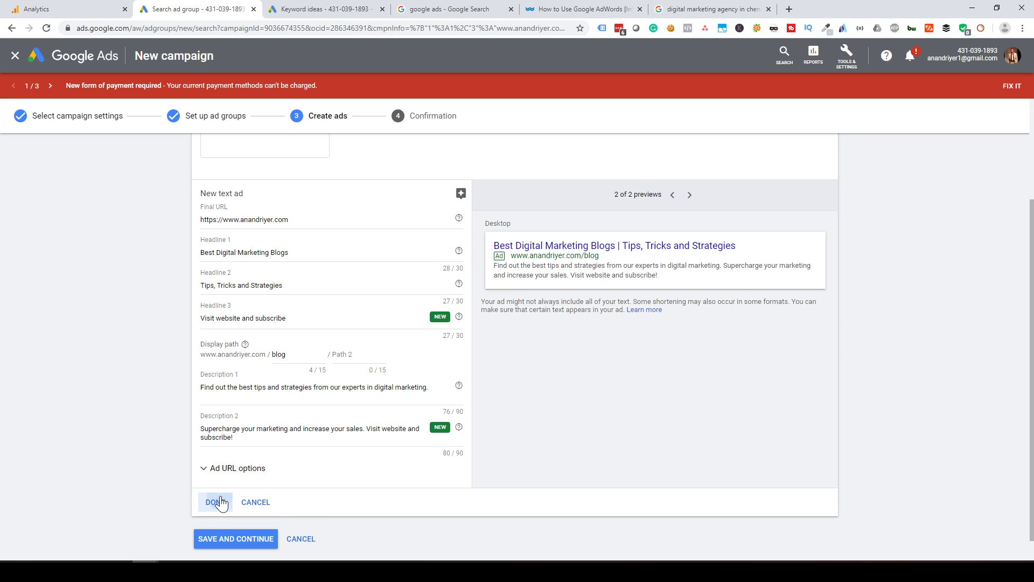
{"action": "left_click", "coordinate": [235, 344]}
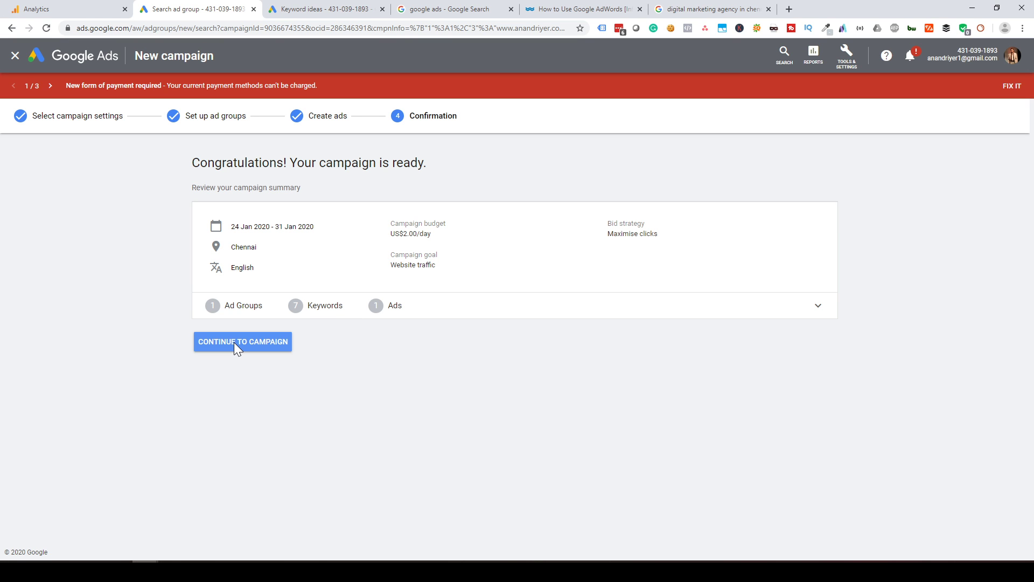
{"action": "left_click", "coordinate": [220, 347]}
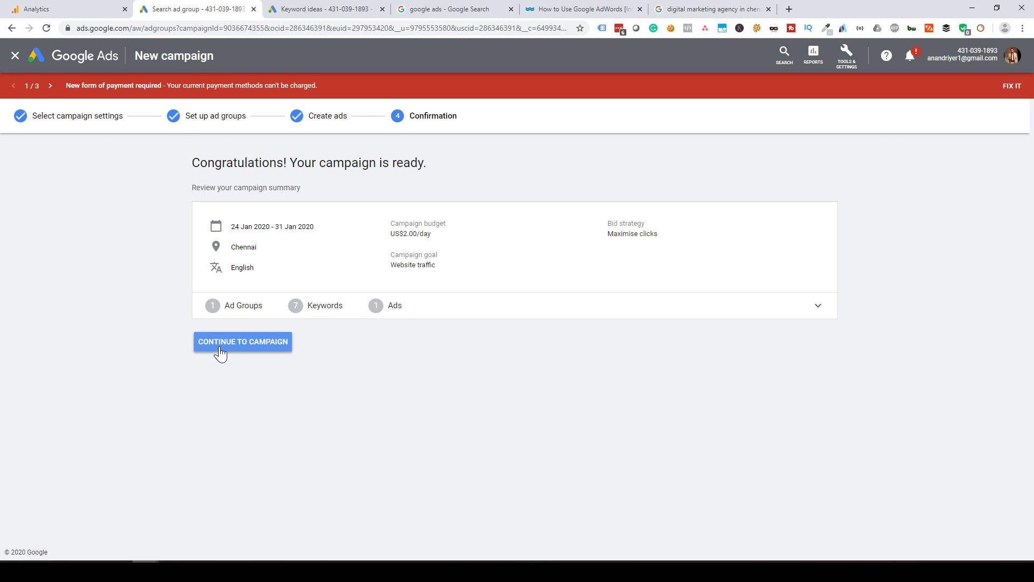